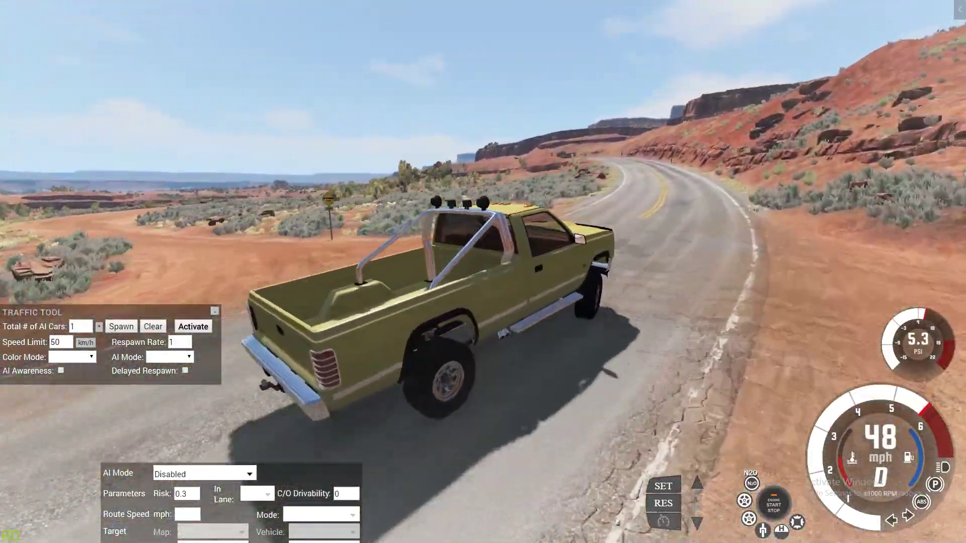
Step: Drive the yellow pickup along the desert road and off it through the scrubland beside the dirt track
{"action": "key", "text": "Left"}
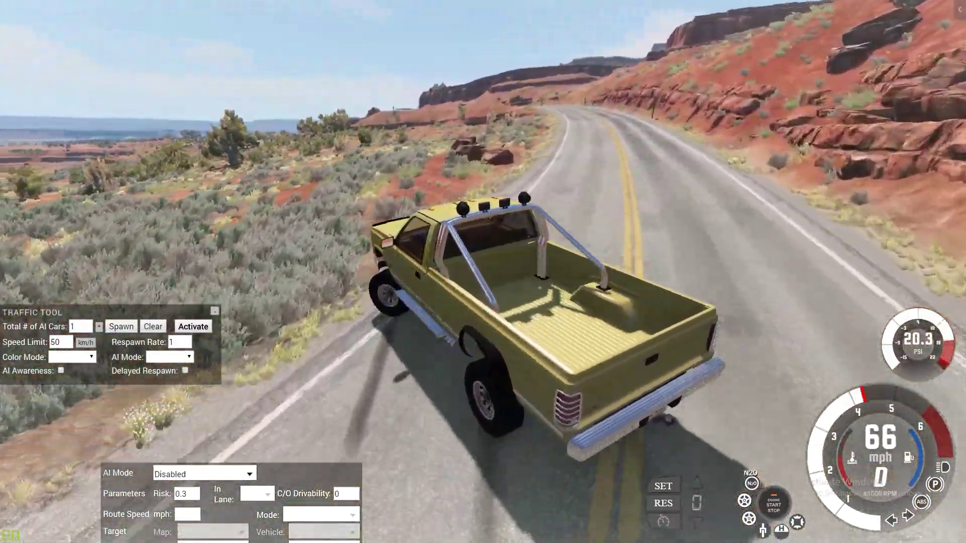
{"action": "key", "text": "Right"}
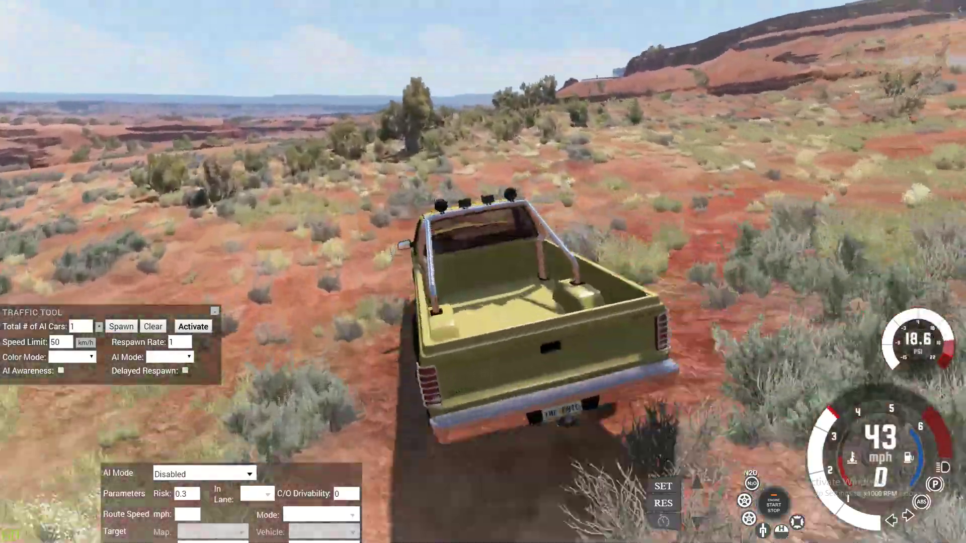
{"action": "key", "text": "Left"}
{"action": "key", "text": "Up"}
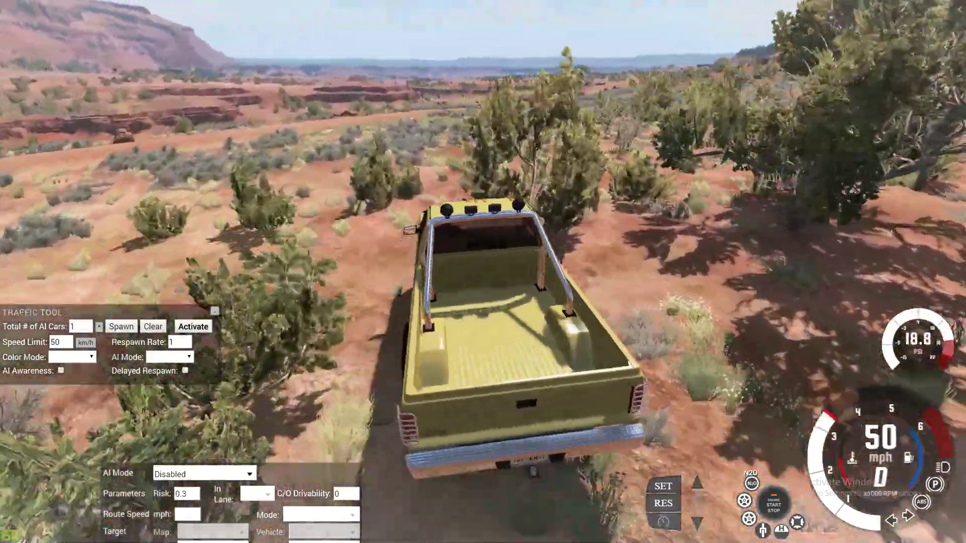
{"action": "key", "text": "KP_4"}
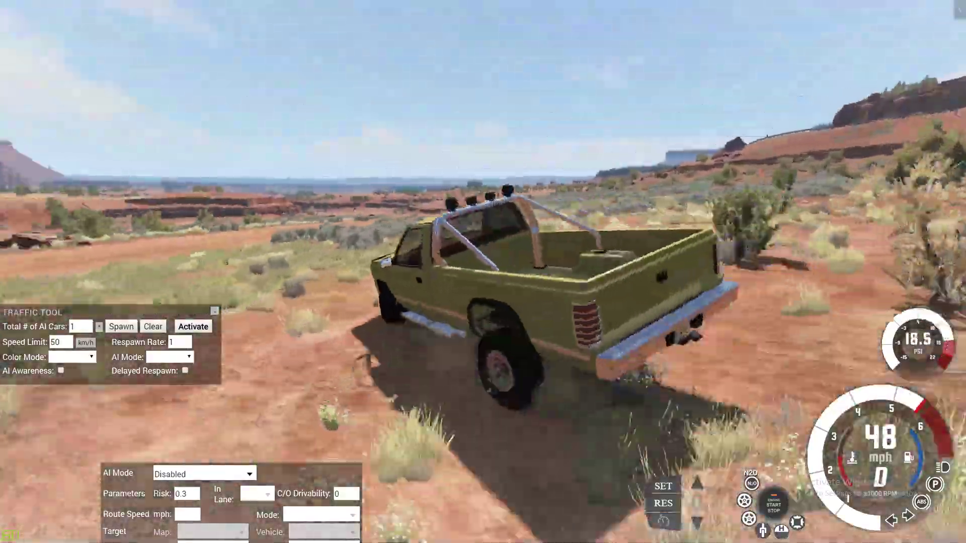
{"action": "key", "text": "Up"}
{"action": "key", "text": "Right"}
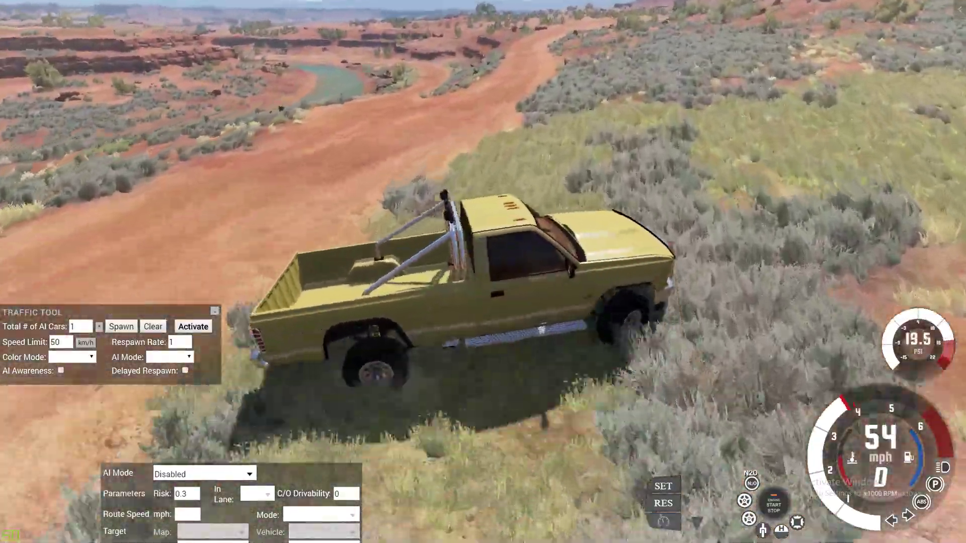
{"action": "key", "text": "Left"}
{"action": "key", "text": "Up"}
{"action": "key", "text": "Down"}
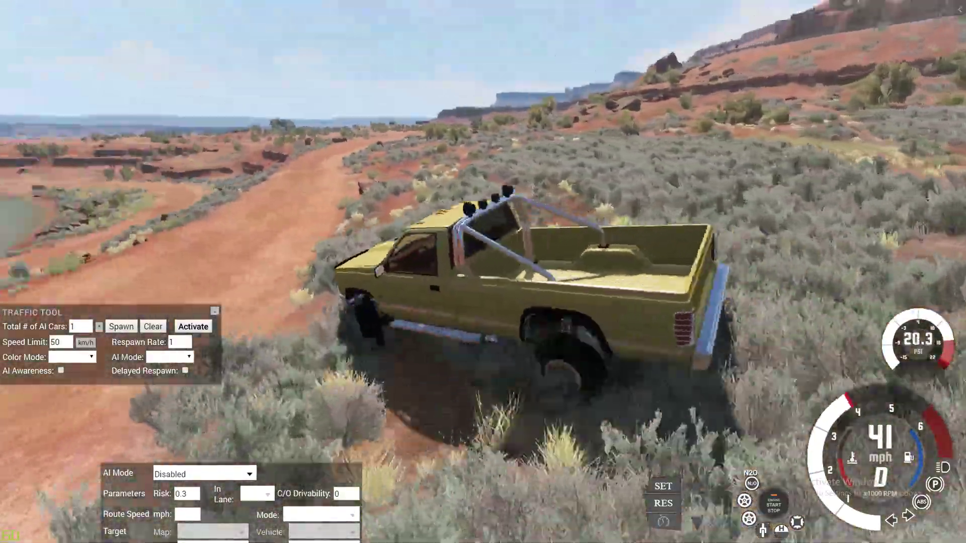
{"action": "key", "text": "Up"}
{"action": "key", "text": "Right"}
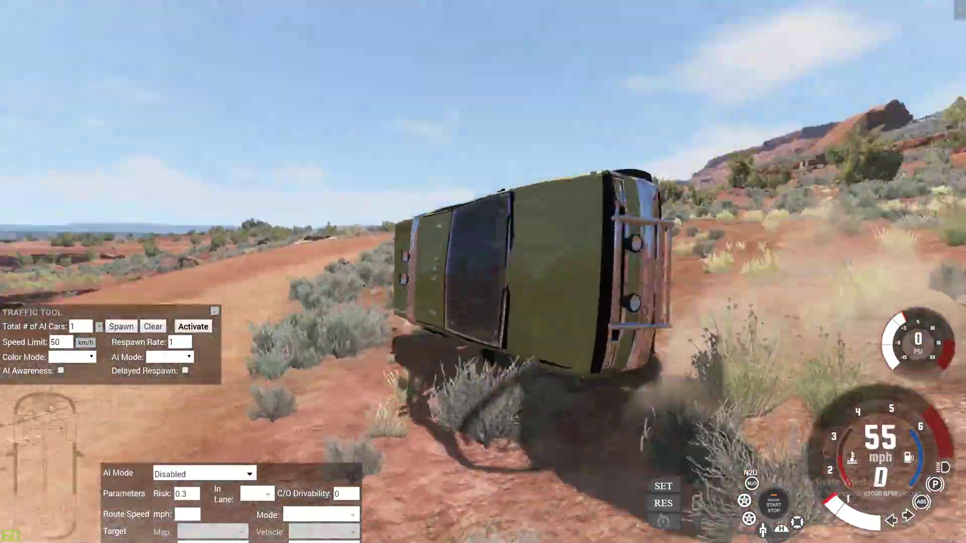
Step: Recover the overturned pickup from the driver camera and return to the orbit camera
{"action": "key", "text": "c"}
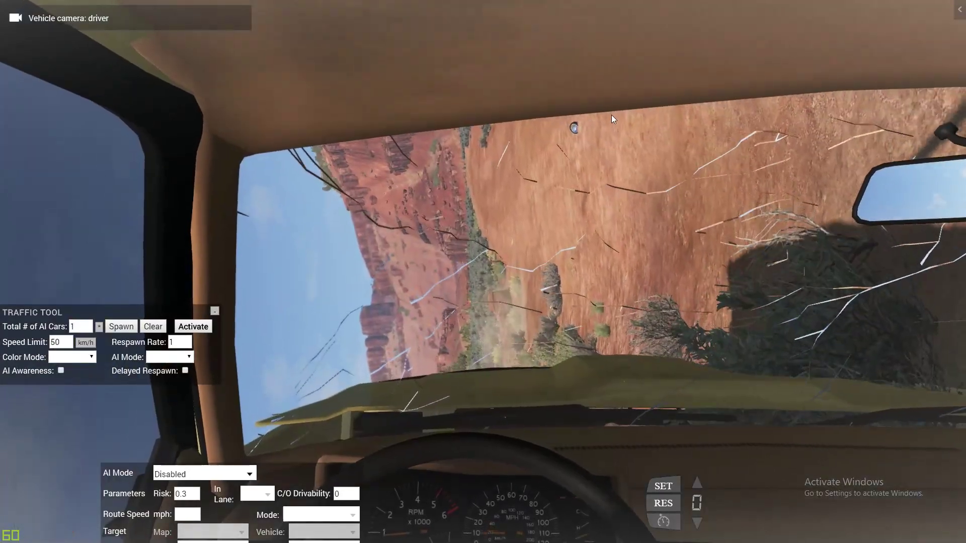
{"action": "key", "text": "Insert"}
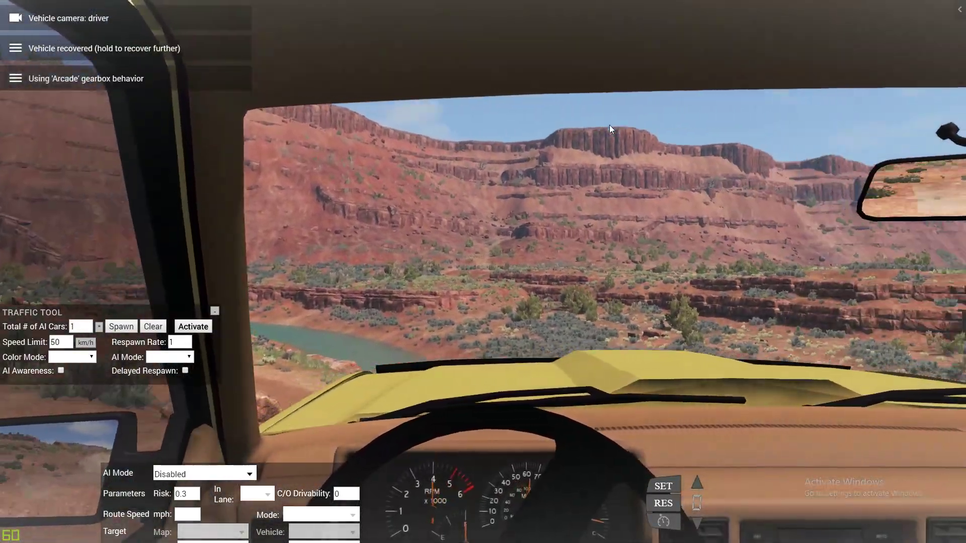
{"action": "key", "text": "c"}
{"action": "key", "text": "c"}
Step: Drive the pickup into the river and along it, arming and disarming the nitrous oxide injection on the way
{"action": "key", "text": "Up"}
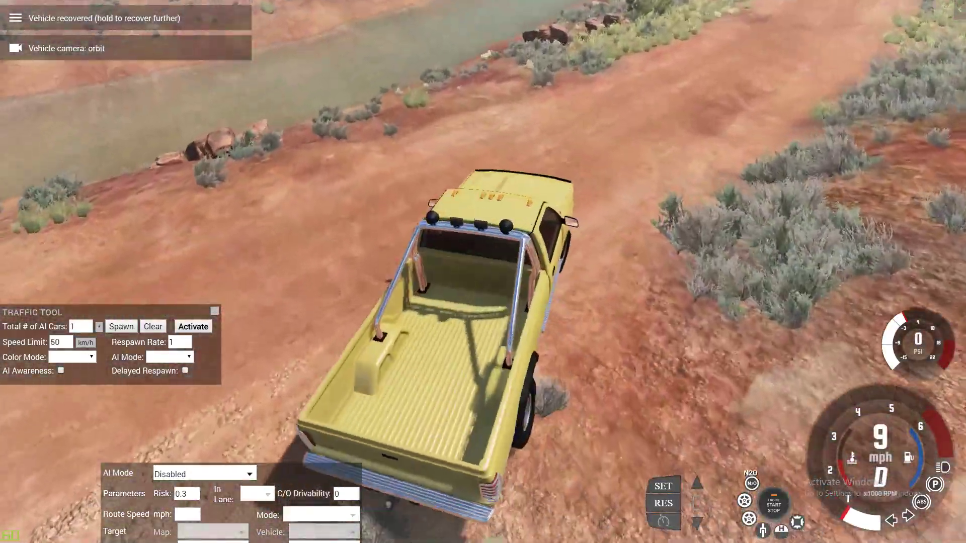
{"action": "key", "text": "Down"}
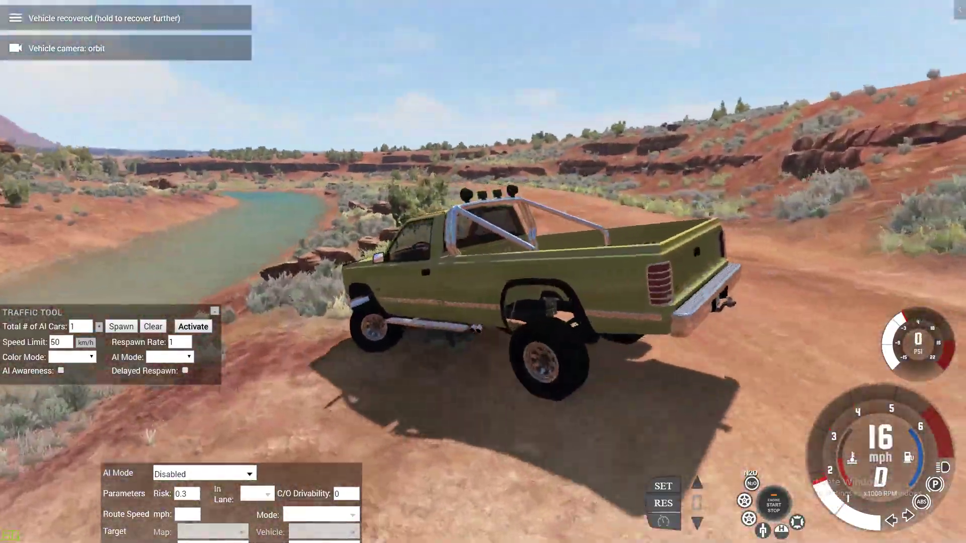
{"action": "key", "text": "Up"}
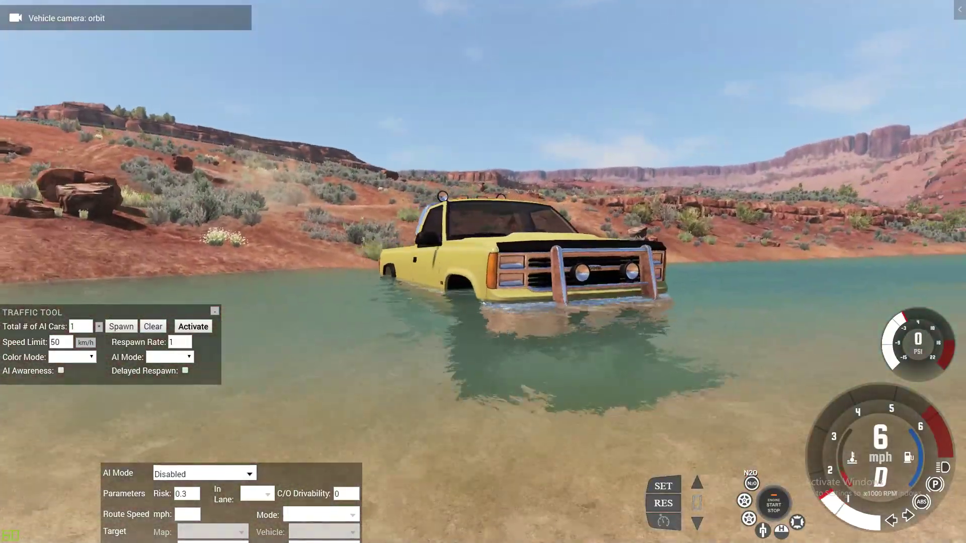
{"action": "key", "text": "Up"}
{"action": "key", "text": "Up"}
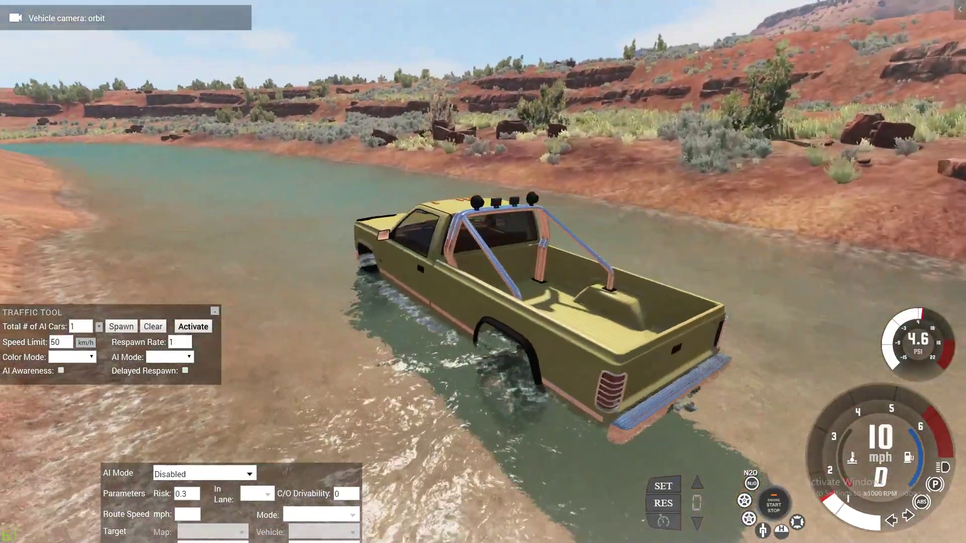
{"action": "key", "text": "Up"}
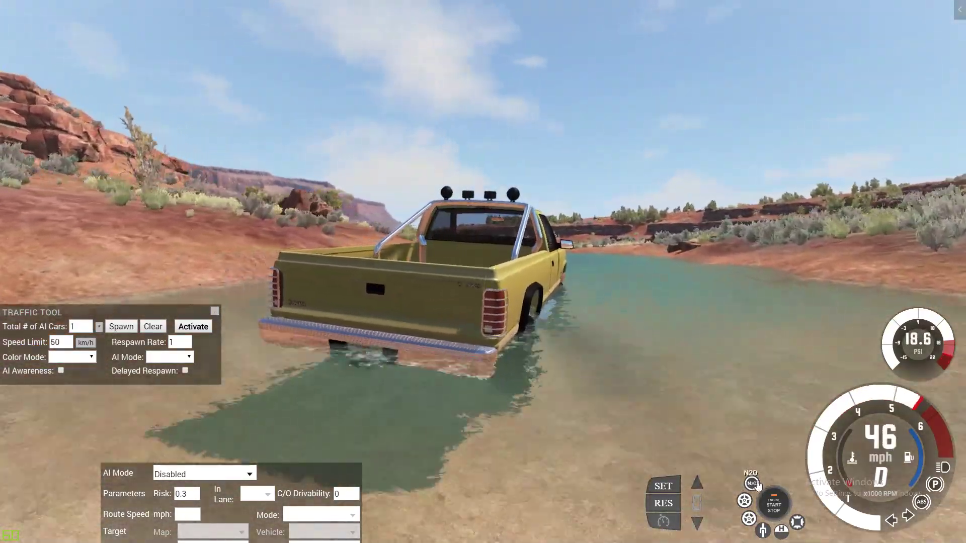
{"action": "left_click", "coordinate": [751, 483]}
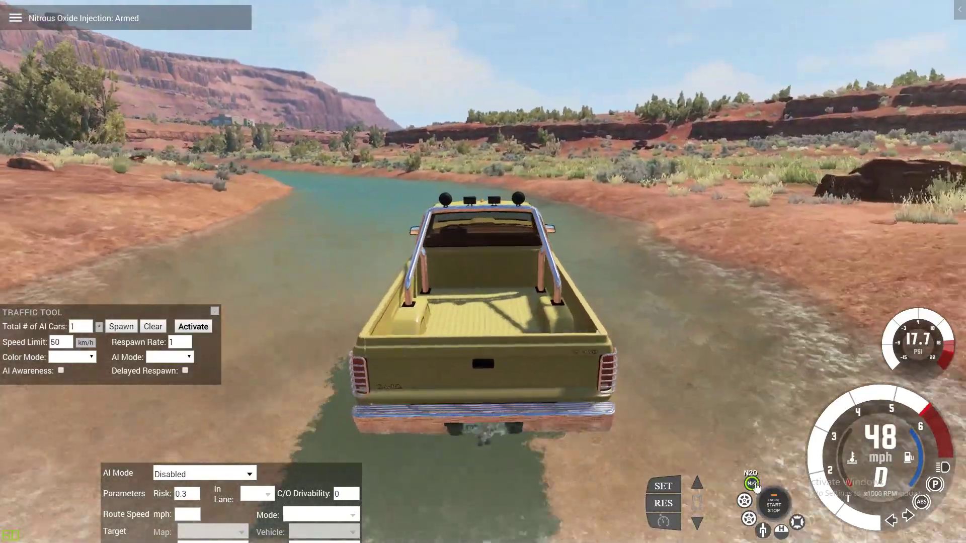
{"action": "left_click", "coordinate": [751, 483]}
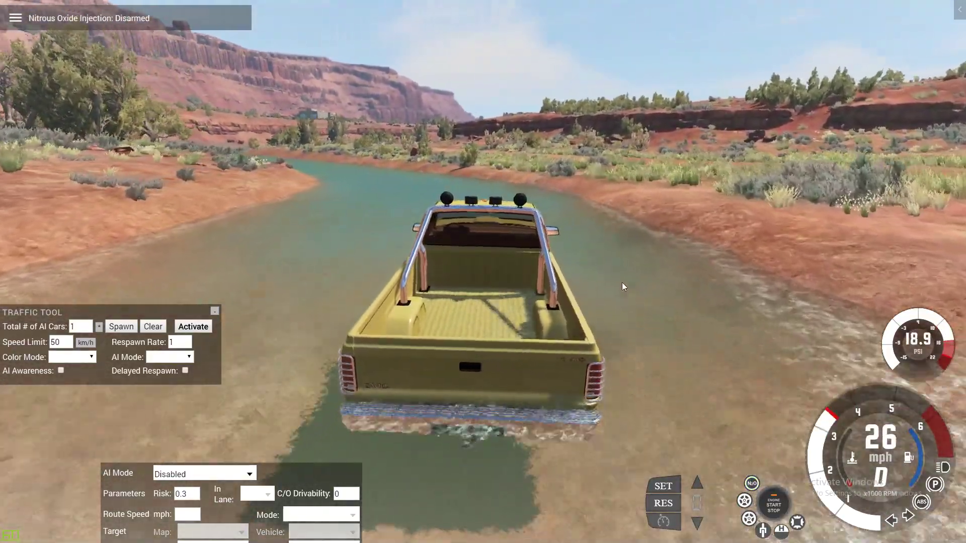
{"action": "key", "text": "Up"}
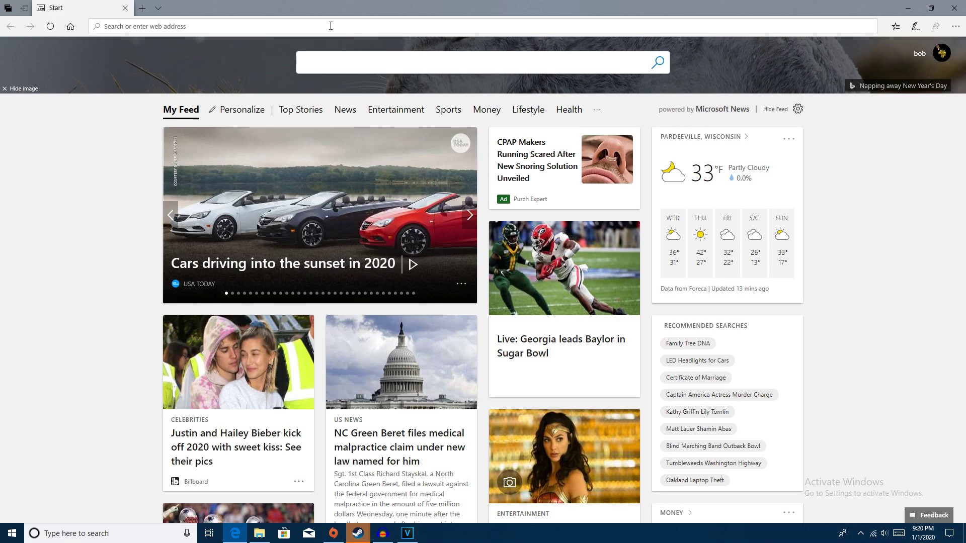
Step: Open beamng.com in Microsoft Edge and show the Vehicles category of its mods
{"action": "key", "text": "Return"}
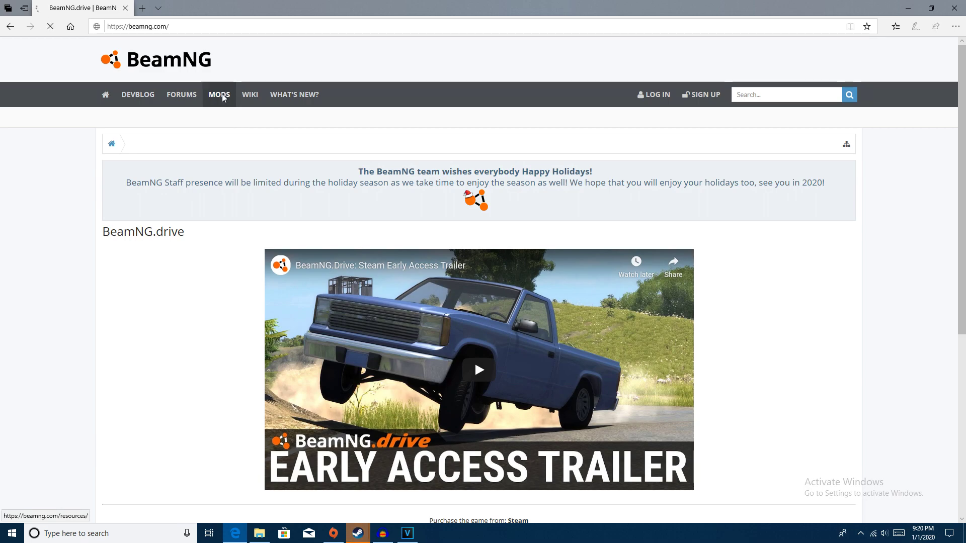
{"action": "left_click", "coordinate": [221, 94]}
{"action": "scroll", "coordinate": [233, 147], "scroll_direction": "down", "scroll_amount": 3}
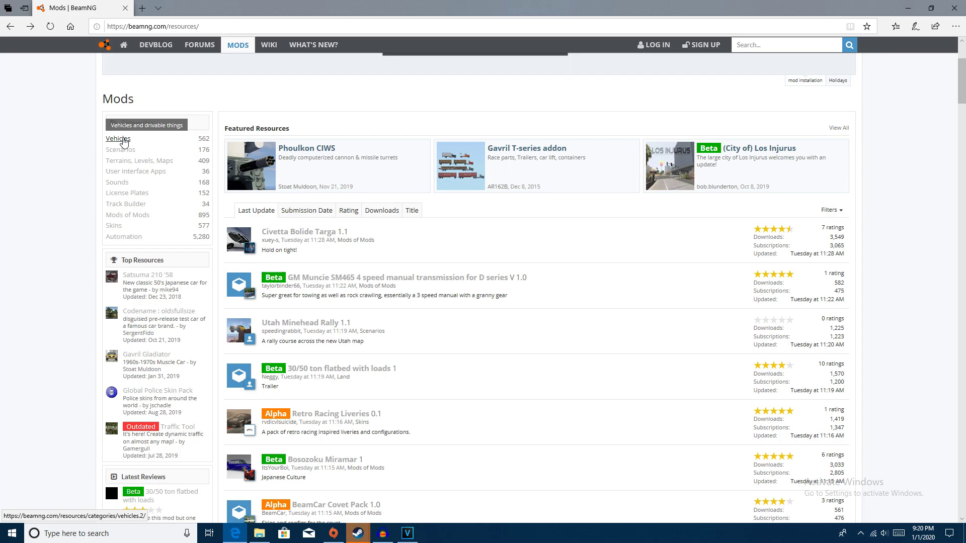
{"action": "left_click", "coordinate": [124, 141]}
Step: Browse the vehicle mods and open the page of the Trackfab Autobello Buggy 1.1
{"action": "scroll", "coordinate": [145, 182], "scroll_direction": "down", "scroll_amount": 5}
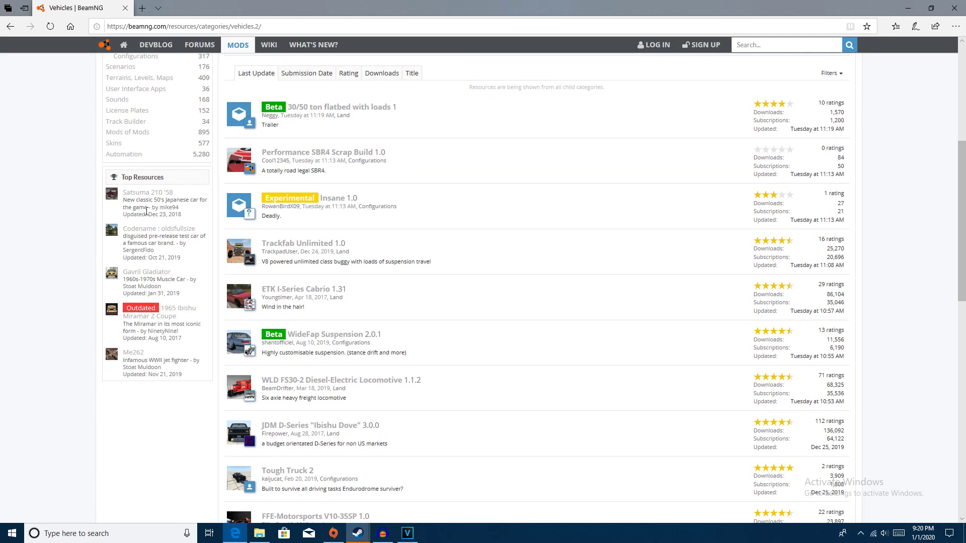
{"action": "scroll", "coordinate": [145, 182], "scroll_direction": "up", "scroll_amount": 4}
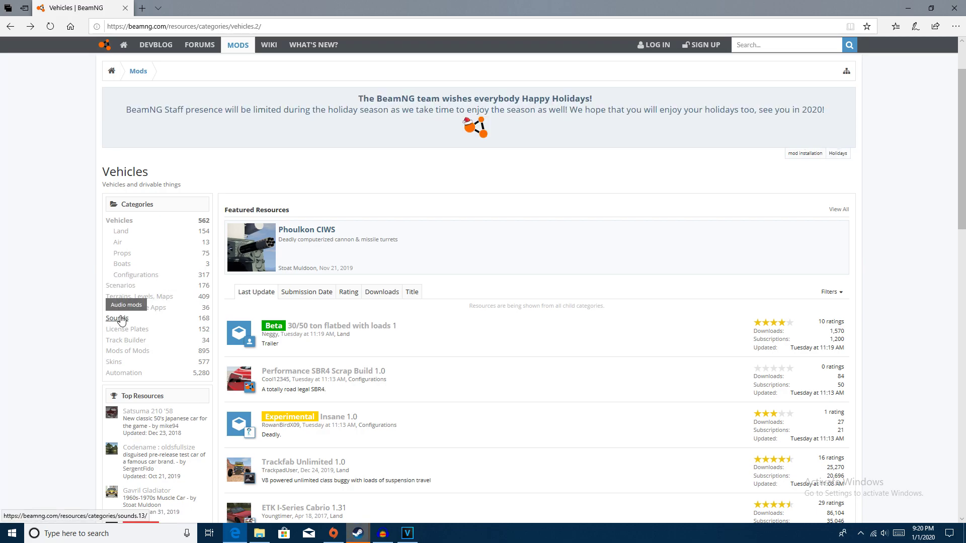
{"action": "scroll", "coordinate": [201, 322], "scroll_direction": "down", "scroll_amount": 4}
{"action": "scroll", "coordinate": [298, 311], "scroll_direction": "up", "scroll_amount": 6}
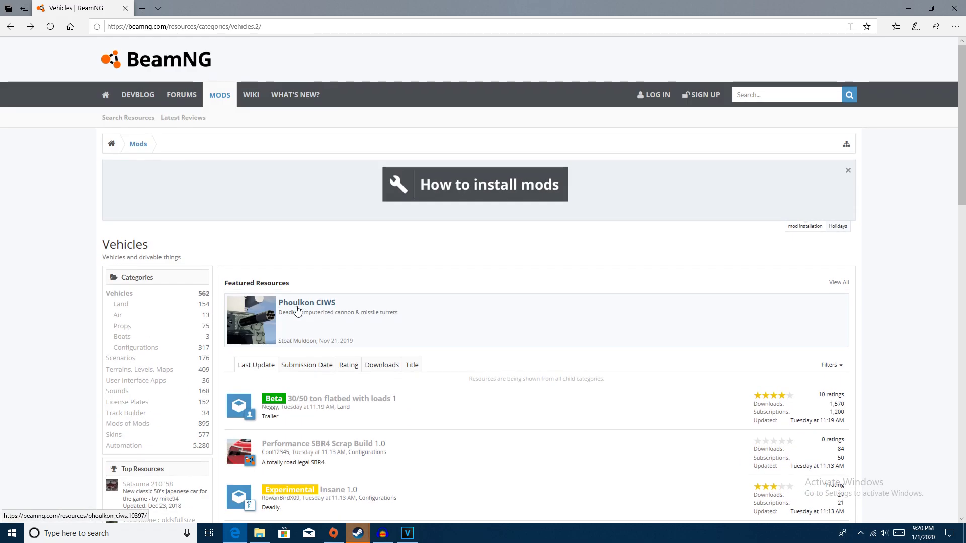
{"action": "scroll", "coordinate": [298, 310], "scroll_direction": "down", "scroll_amount": 10}
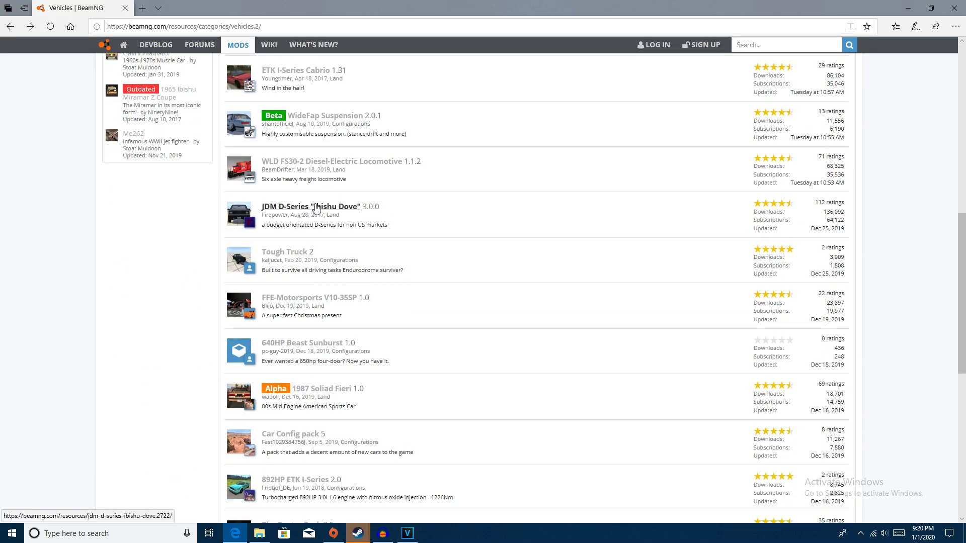
{"action": "scroll", "coordinate": [332, 236], "scroll_direction": "down", "scroll_amount": 7}
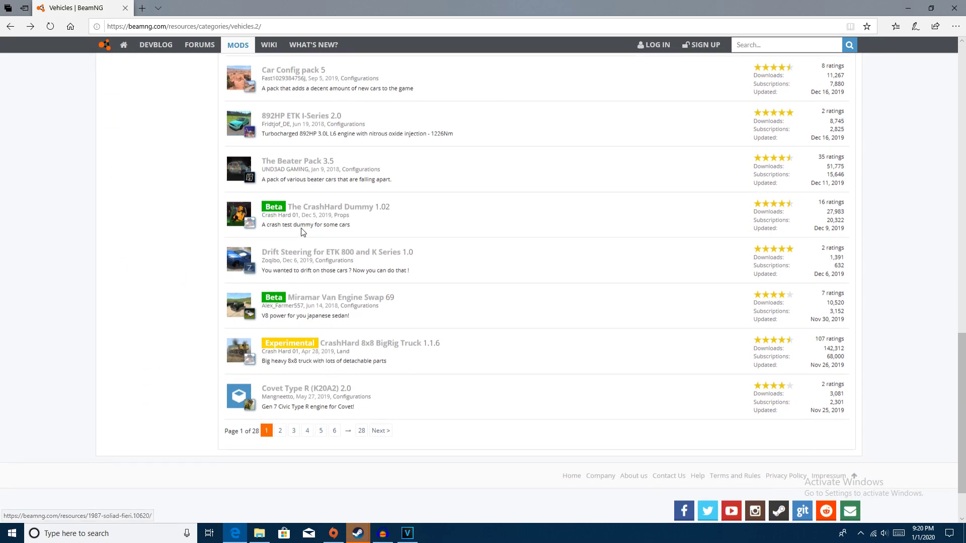
{"action": "left_click", "coordinate": [298, 121]}
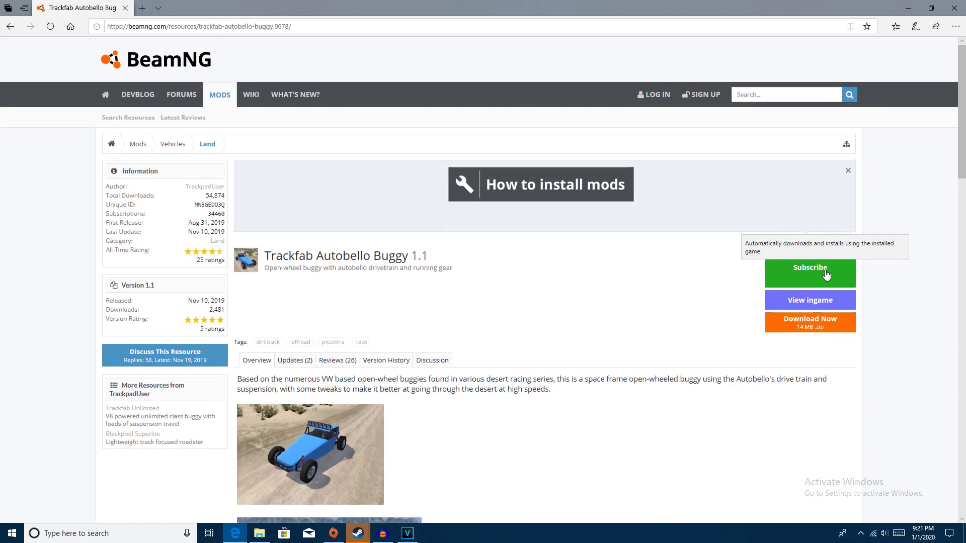
Step: Subscribe to the Trackfab Autobello Buggy mod and allow the browser to open BeamNG.drive
{"action": "left_click", "coordinate": [817, 329]}
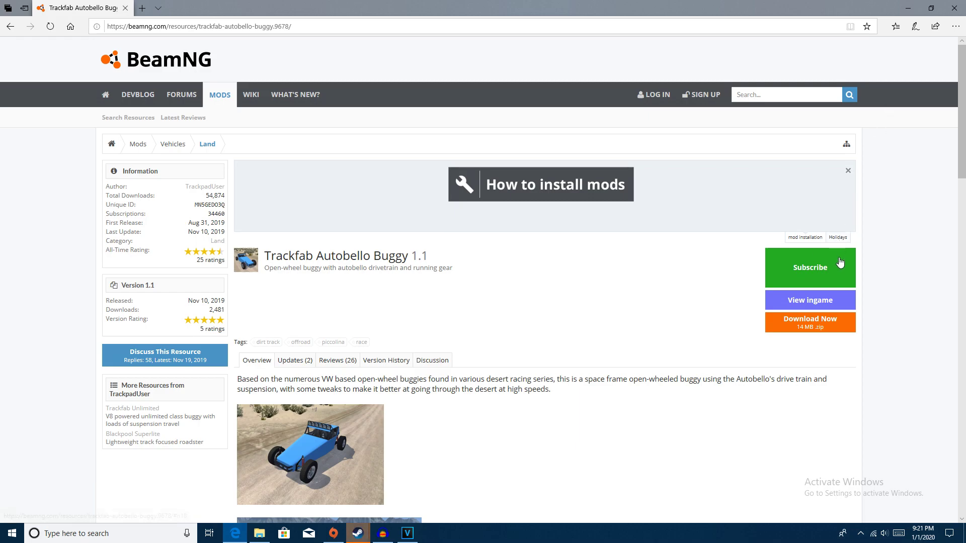
{"action": "scroll", "coordinate": [781, 270], "scroll_direction": "down", "scroll_amount": 2}
{"action": "scroll", "coordinate": [792, 306], "scroll_direction": "up", "scroll_amount": 2}
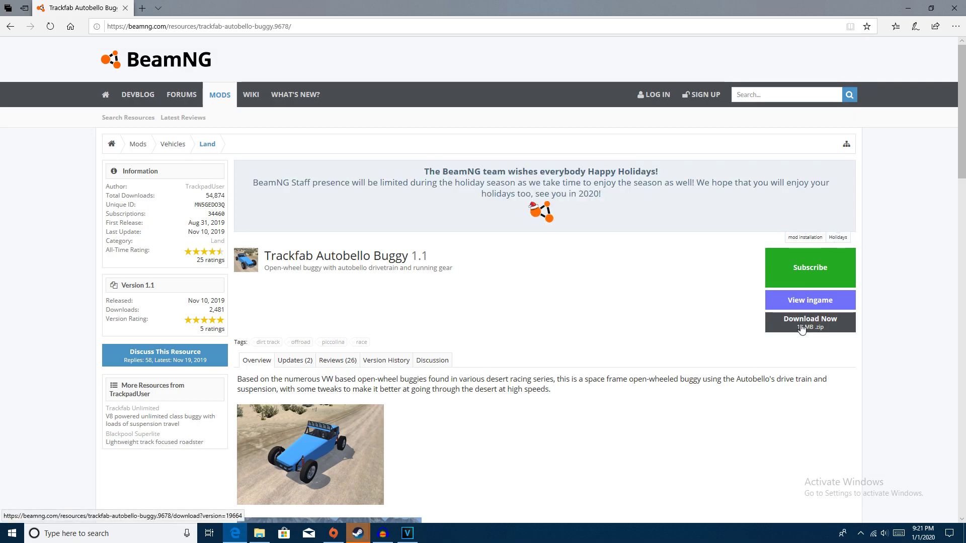
{"action": "scroll", "coordinate": [764, 274], "scroll_direction": "down", "scroll_amount": 2}
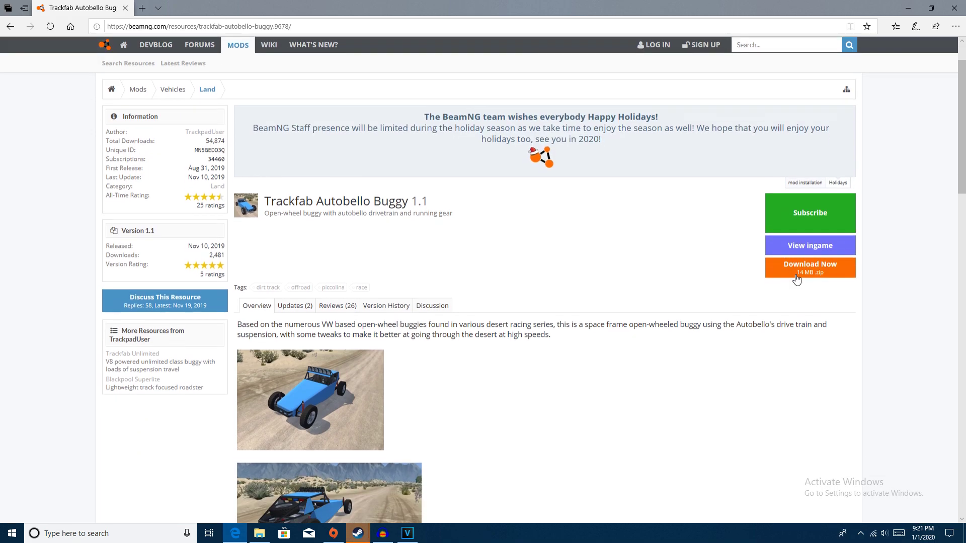
{"action": "left_click", "coordinate": [820, 210]}
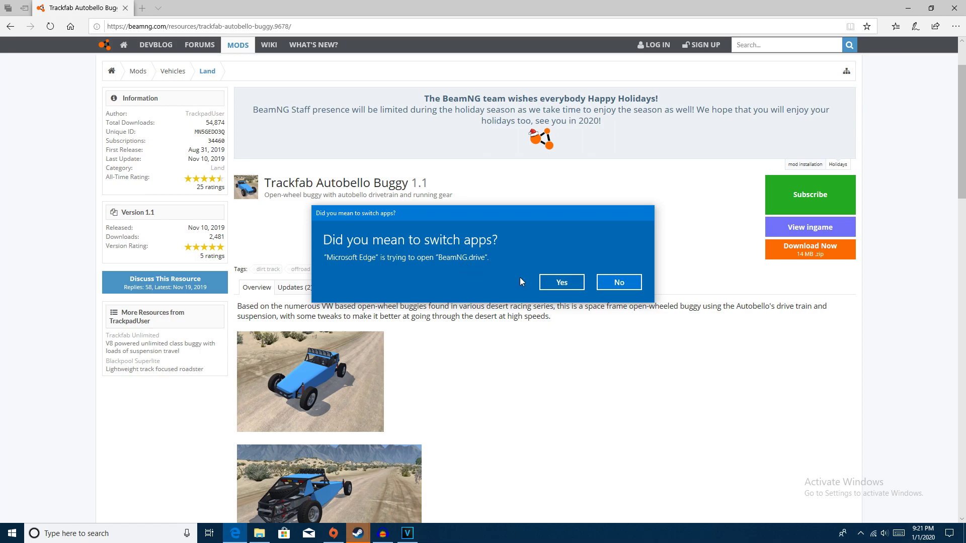
{"action": "left_click", "coordinate": [548, 283]}
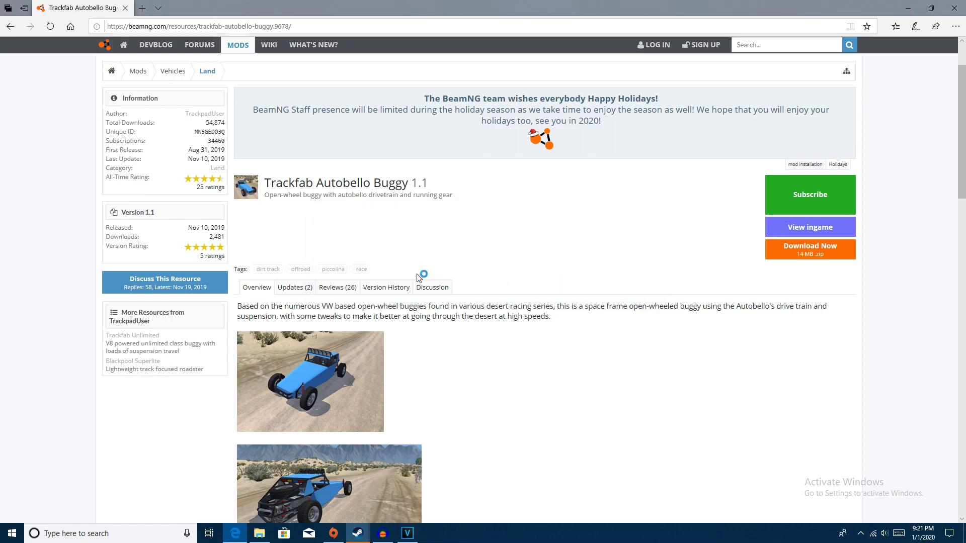
Step: Switch to BeamNG.drive and check the repository and installed mods list for the Trackfab Autobello Buggy, returning to the main menu
{"action": "scroll", "coordinate": [418, 275], "scroll_direction": "down", "scroll_amount": 4}
{"action": "scroll", "coordinate": [421, 274], "scroll_direction": "up", "scroll_amount": 5}
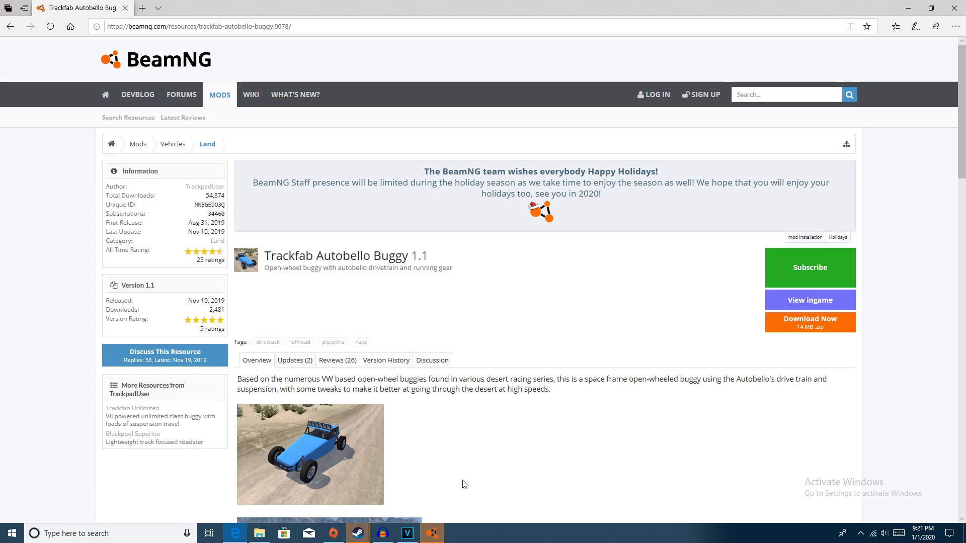
{"action": "left_click", "coordinate": [431, 533]}
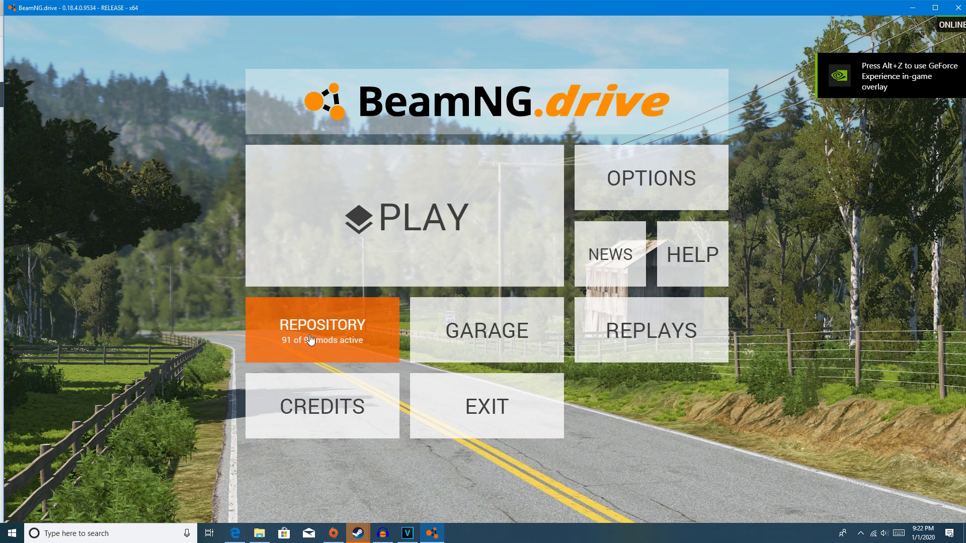
{"action": "left_click", "coordinate": [310, 338]}
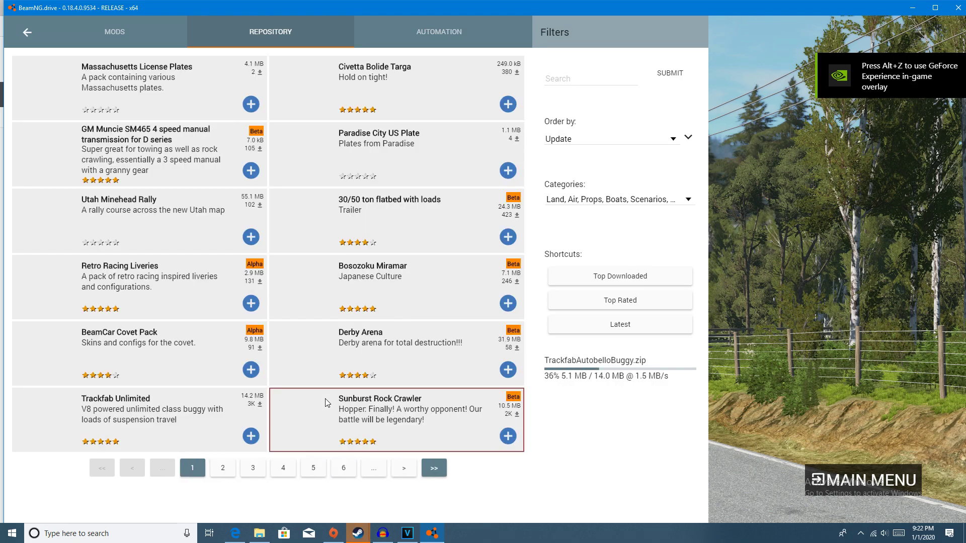
{"action": "left_click", "coordinate": [117, 32]}
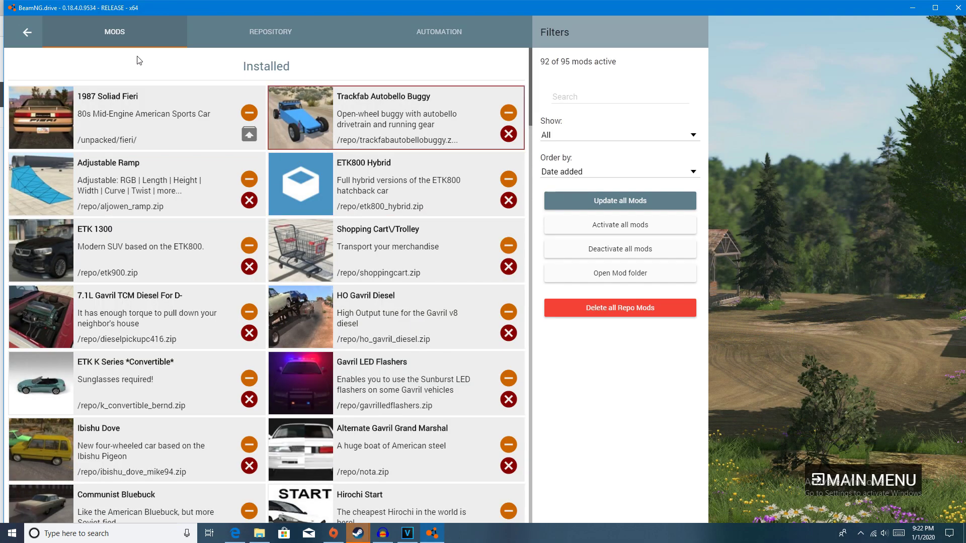
{"action": "left_click", "coordinate": [28, 33]}
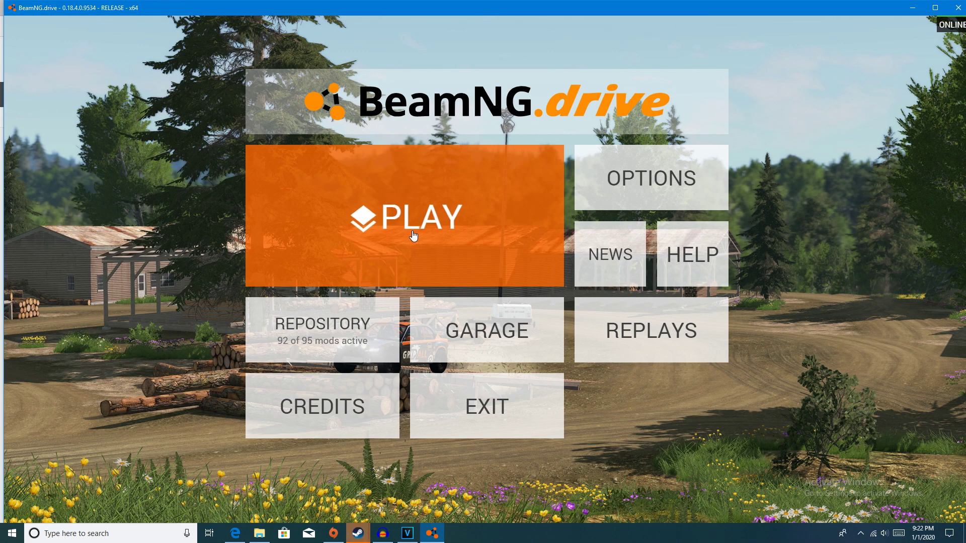
Step: Start a Freeroam session on the Grid, Small, Pure map
{"action": "left_click", "coordinate": [413, 235]}
{"action": "left_click", "coordinate": [536, 236]}
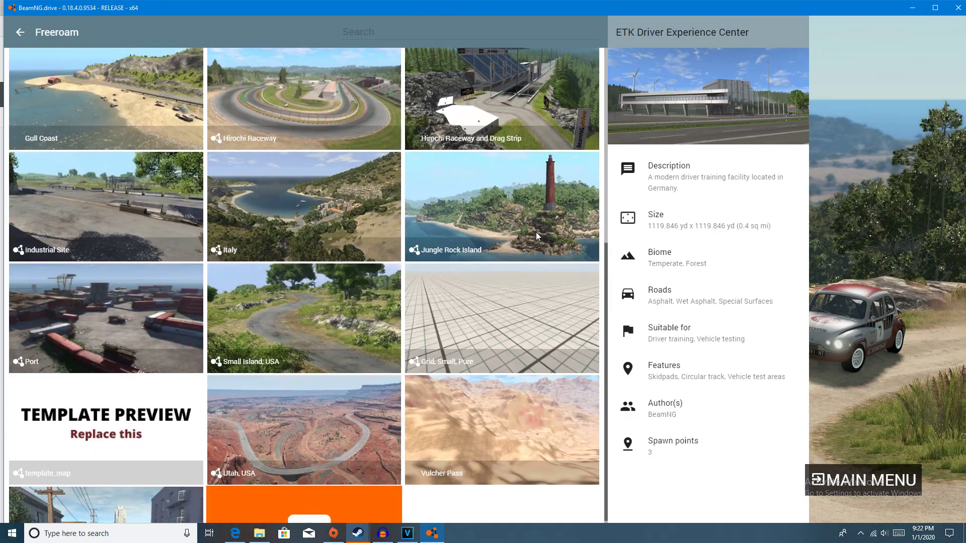
{"action": "left_click", "coordinate": [457, 358]}
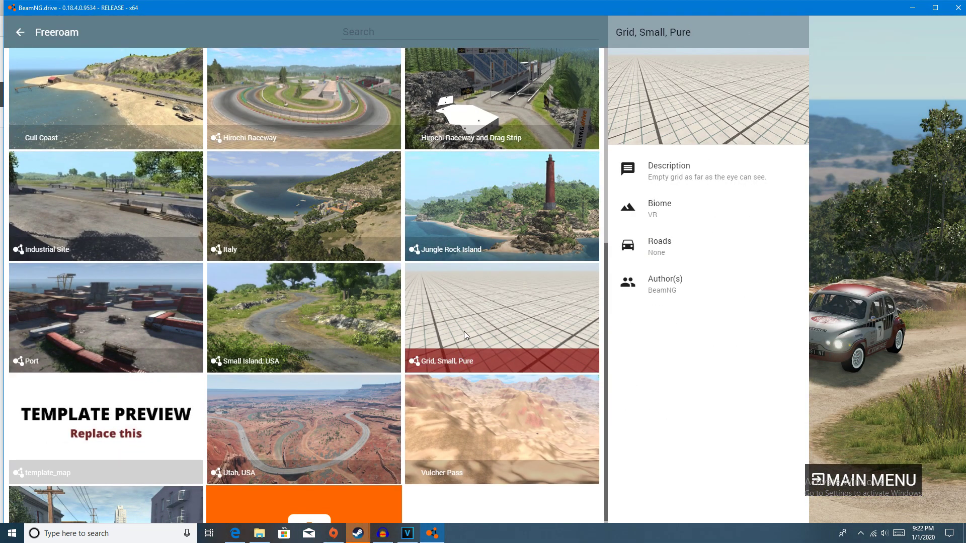
{"action": "left_click", "coordinate": [464, 331]}
{"action": "left_click", "coordinate": [102, 110]}
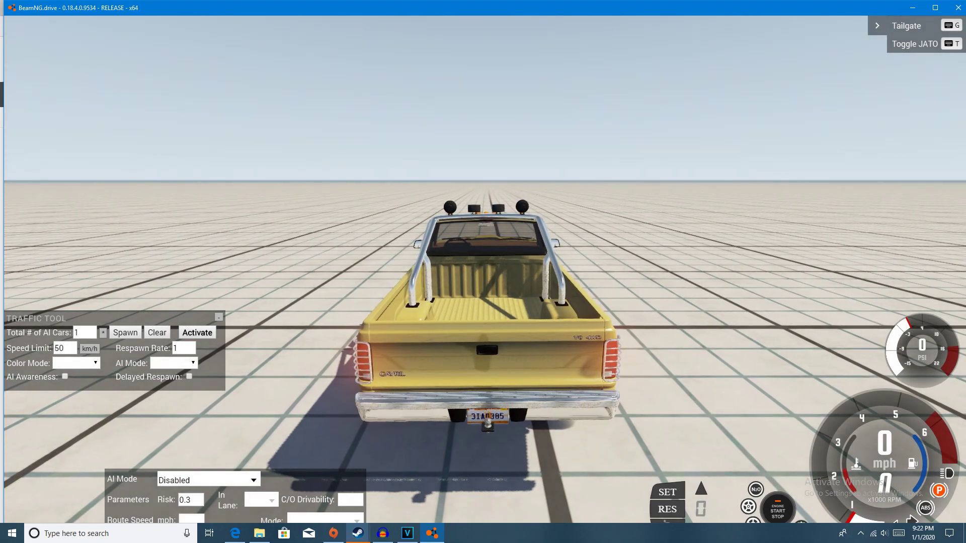
Step: Replace the pickup truck with the Trackfab Autobello Buggy from the vehicle selector
{"action": "key", "text": "Escape"}
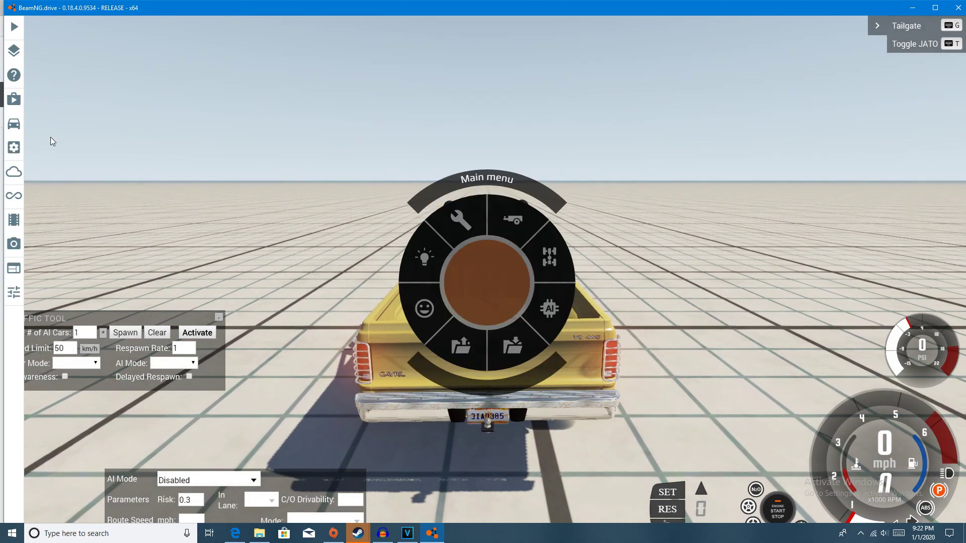
{"action": "left_click", "coordinate": [13, 124]}
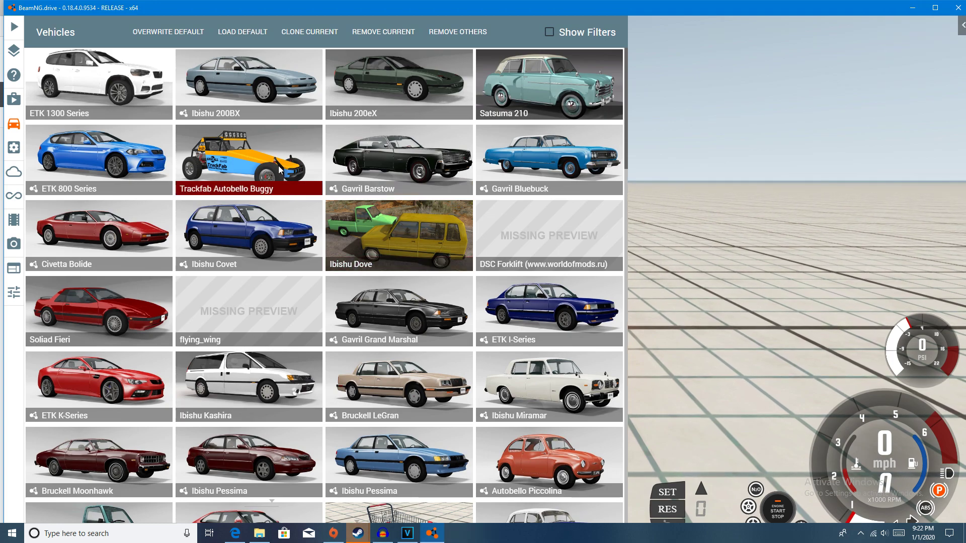
{"action": "left_click", "coordinate": [280, 169]}
{"action": "double_click", "coordinate": [410, 165]}
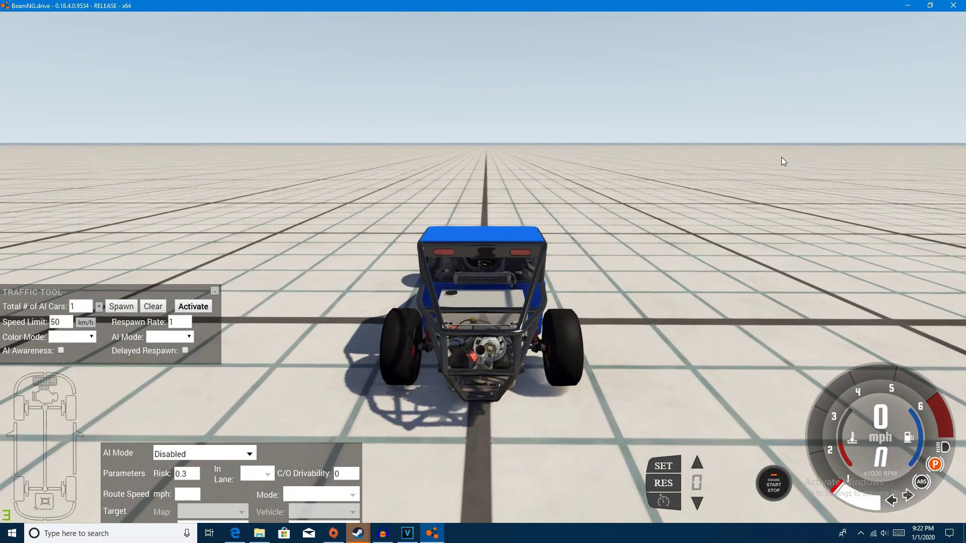
Step: Accelerate the buggy forward across the grid while watching it from its side
{"action": "left_click_drag", "start_coordinate": [781, 157], "coordinate": [641, 202]}
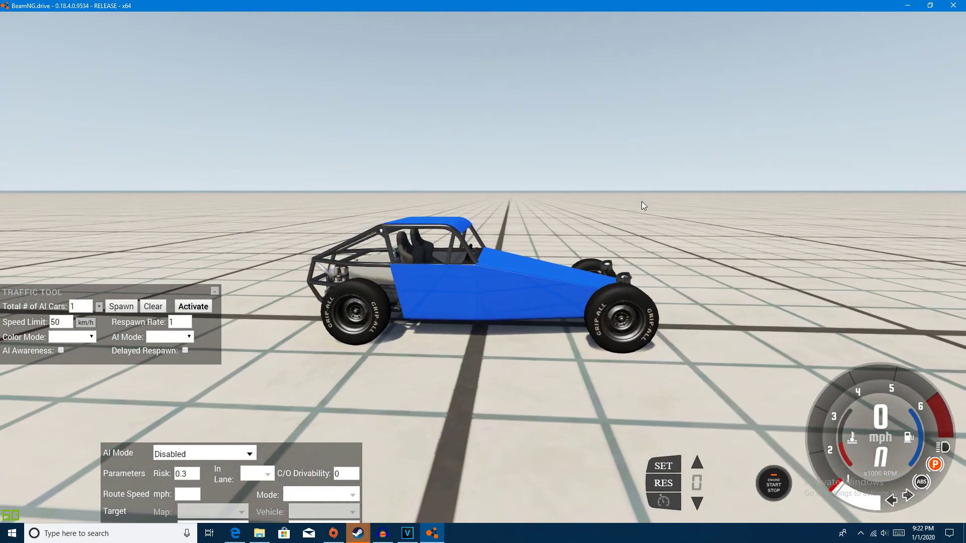
{"action": "key", "text": "Up"}
{"action": "key", "text": "Up"}
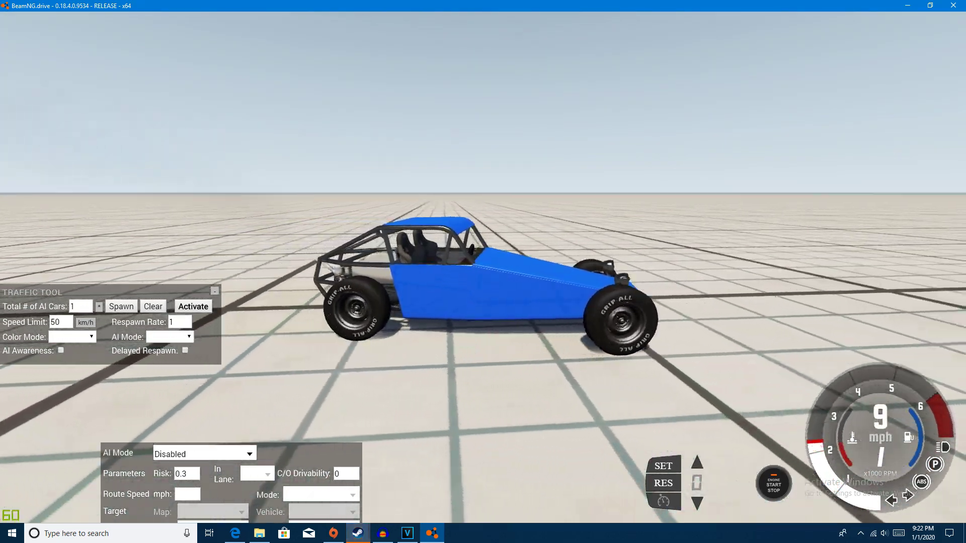
{"action": "key", "text": "Up"}
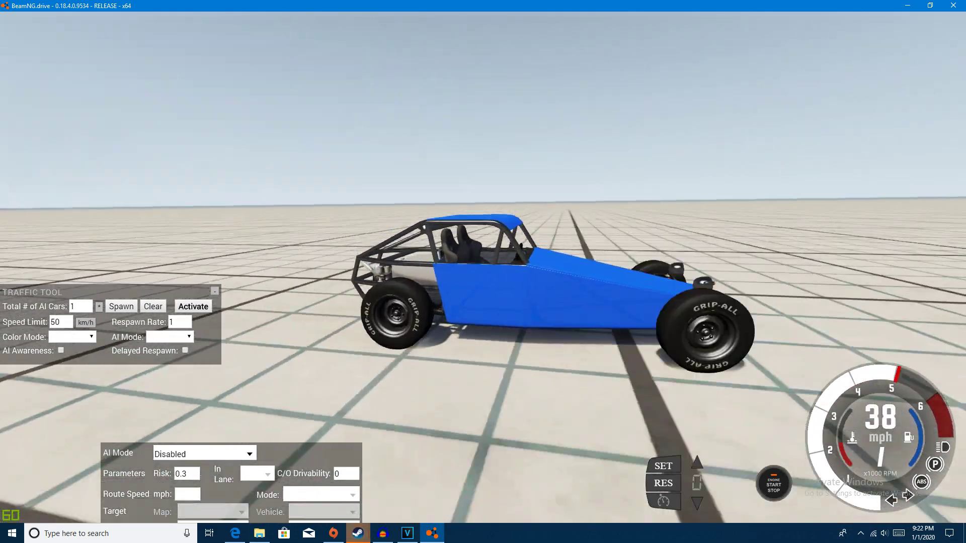
Step: Switch to the driver camera and keep driving the buggy, steering left and braking
{"action": "key", "text": "c"}
{"action": "key", "text": "Up"}
{"action": "key", "text": "Up"}
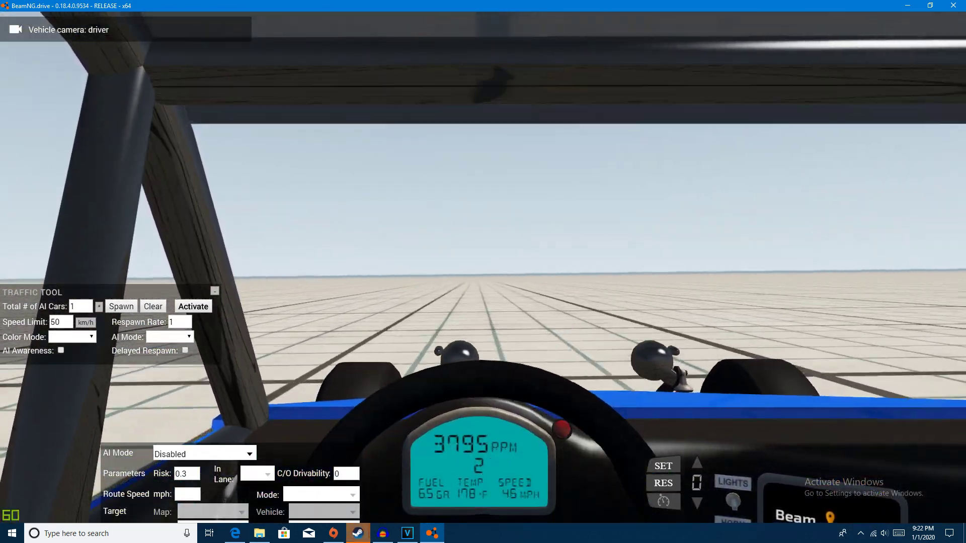
{"action": "key", "text": "Up"}
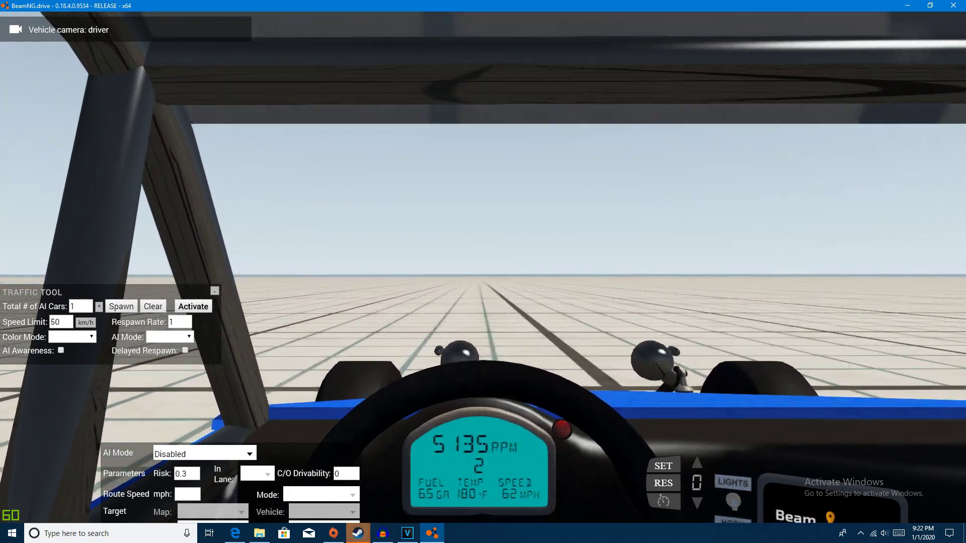
{"action": "key", "text": "Left"}
{"action": "key", "text": "Down"}
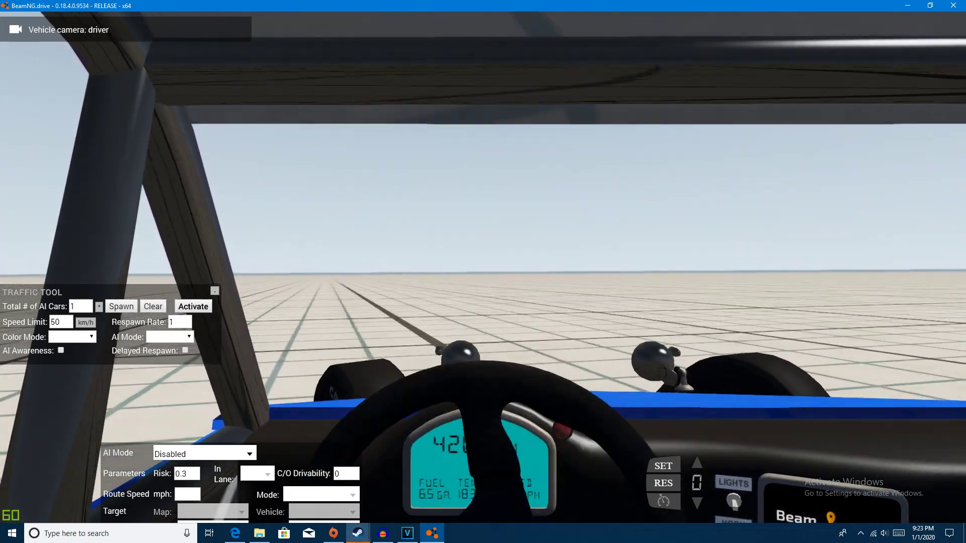
{"action": "key", "text": "Down"}
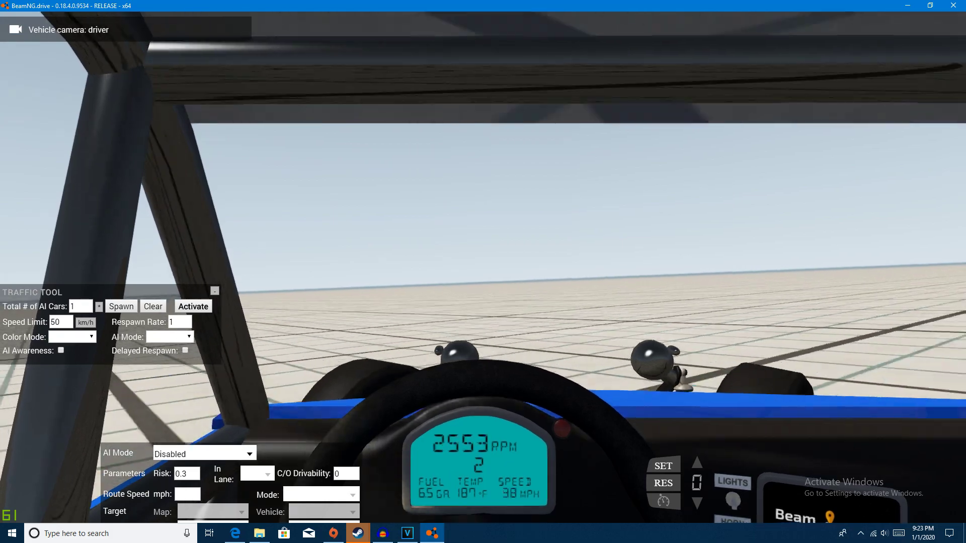
Step: Return to the orbit camera and reset the buggy
{"action": "key", "text": "c"}
{"action": "key", "text": "c"}
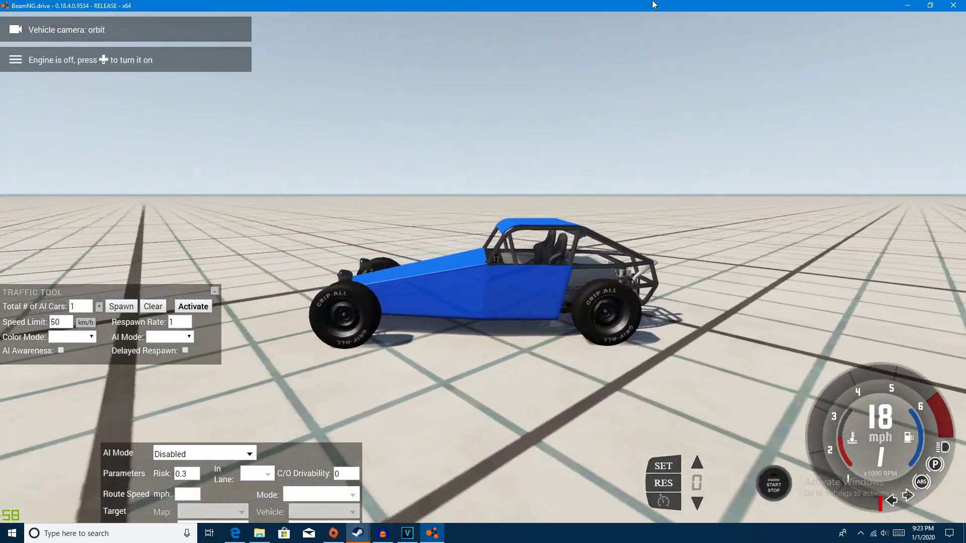
{"action": "key", "text": "r"}
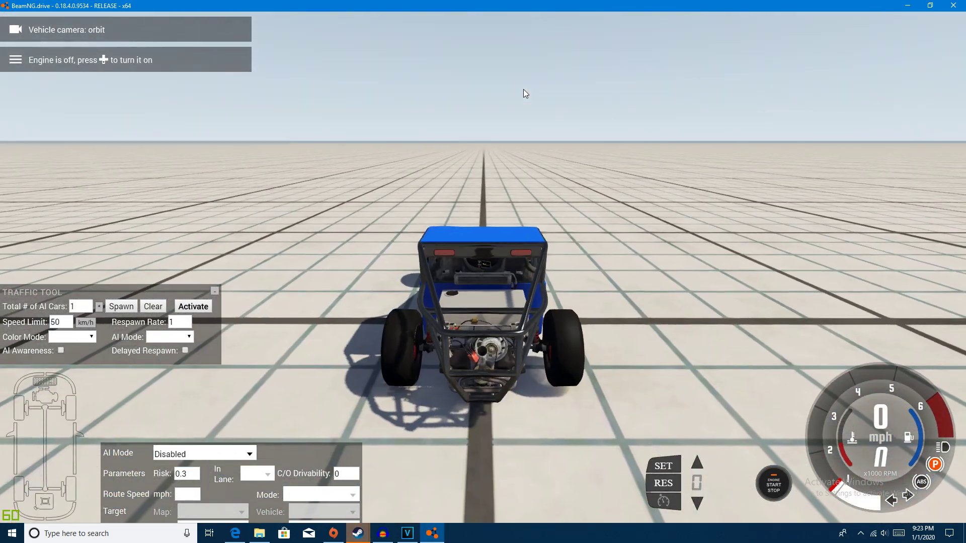
Step: Replace the buggy with the Ibishu 200BX from the vehicle selector
{"action": "key", "text": "Escape"}
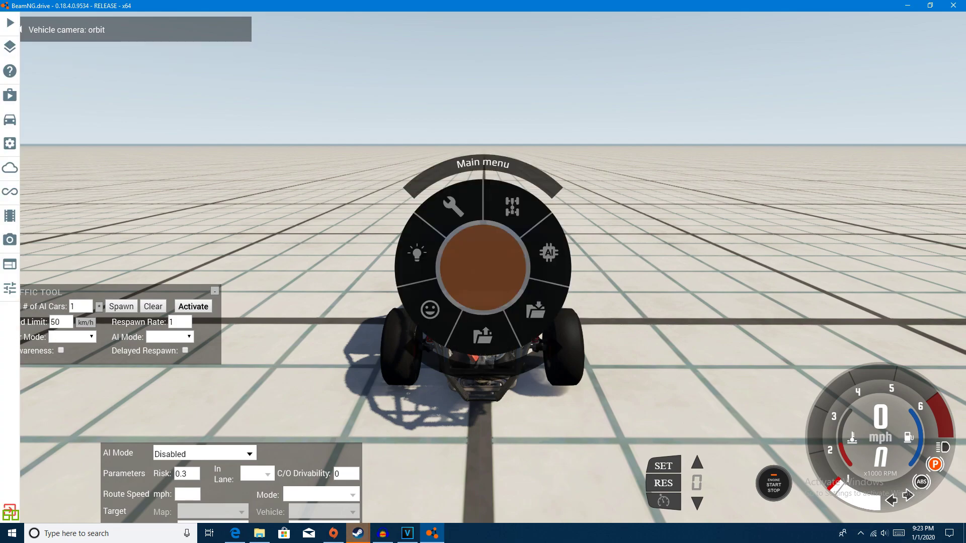
{"action": "left_click", "coordinate": [12, 122]}
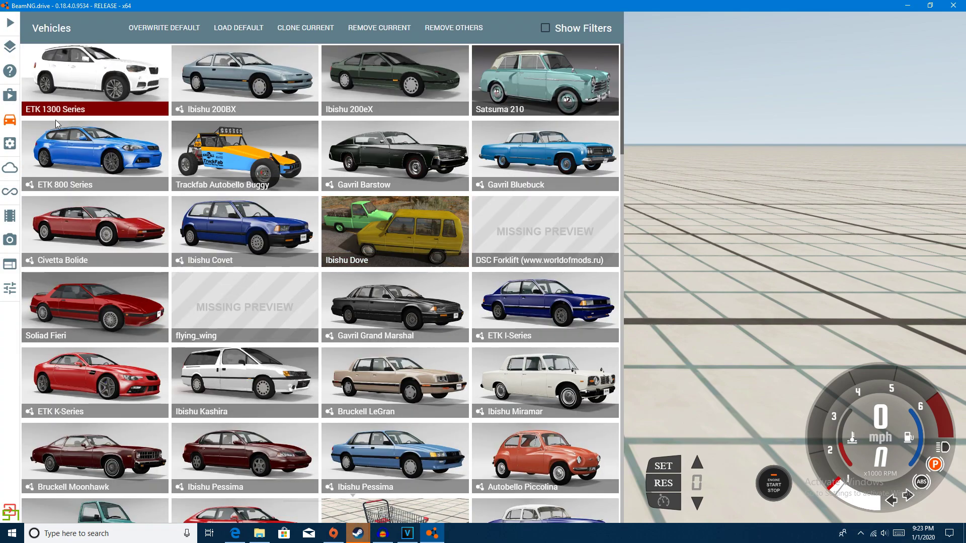
{"action": "left_click", "coordinate": [4, 94]}
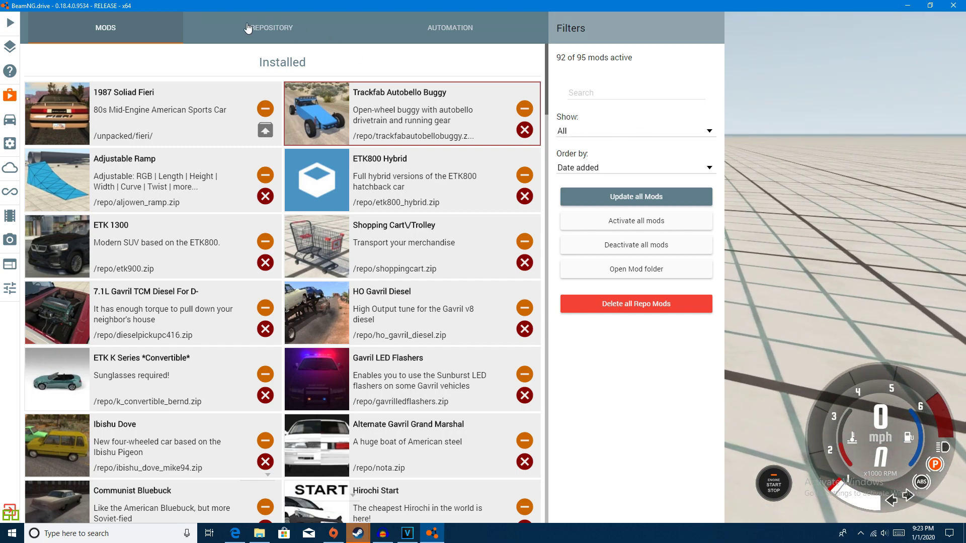
{"action": "left_click", "coordinate": [10, 120]}
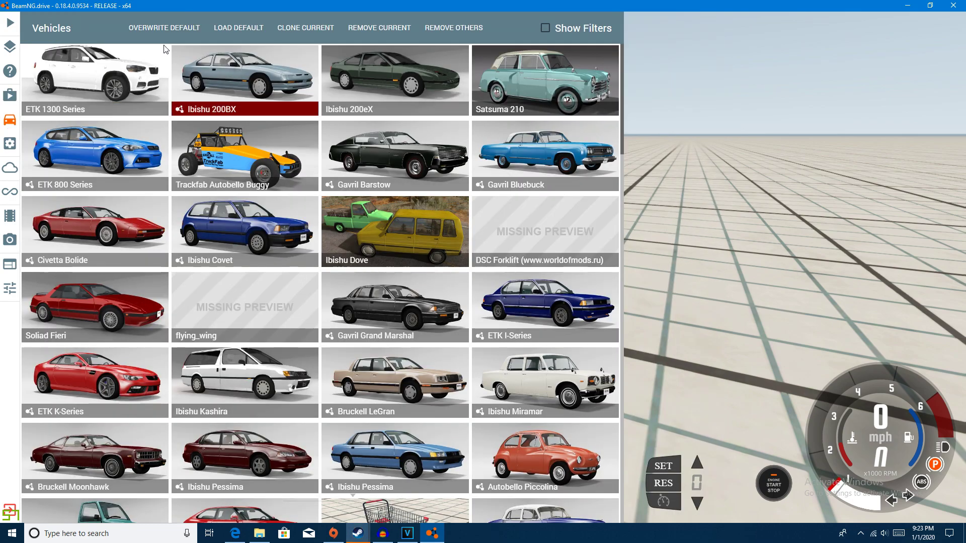
{"action": "left_click", "coordinate": [270, 70]}
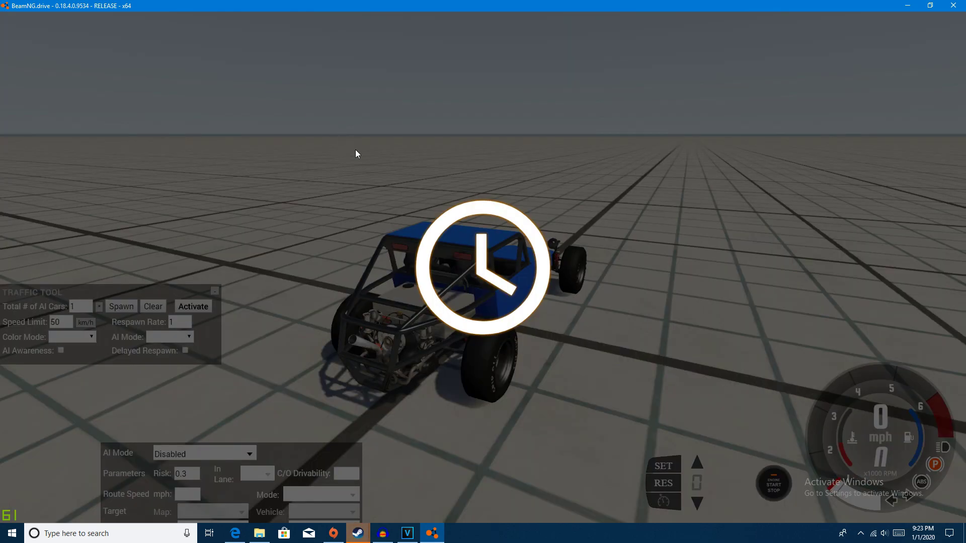
Step: Browse pages 1 to 5 of the in-game mod repository and subscribe to the 89' Pessima 2 Door Wagon
{"action": "key", "text": "Escape"}
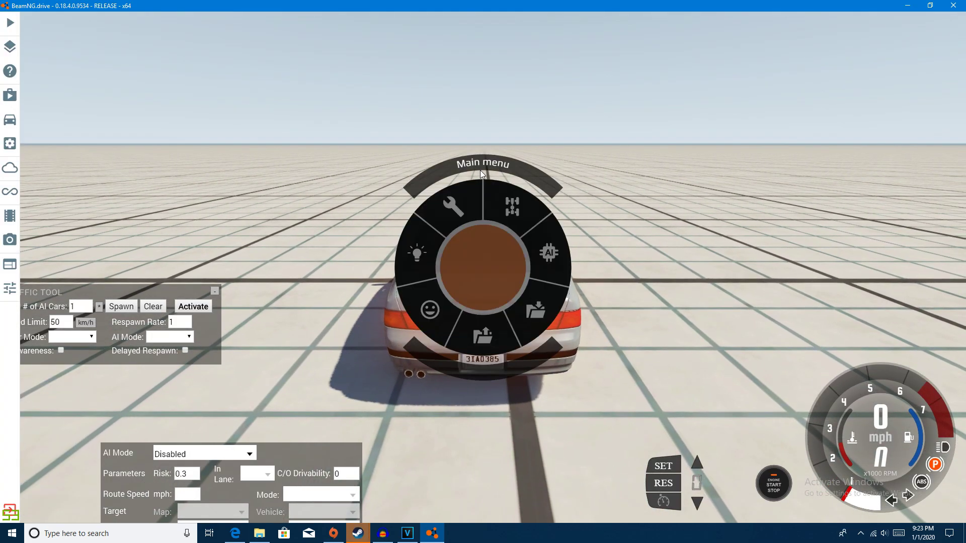
{"action": "left_click", "coordinate": [12, 96]}
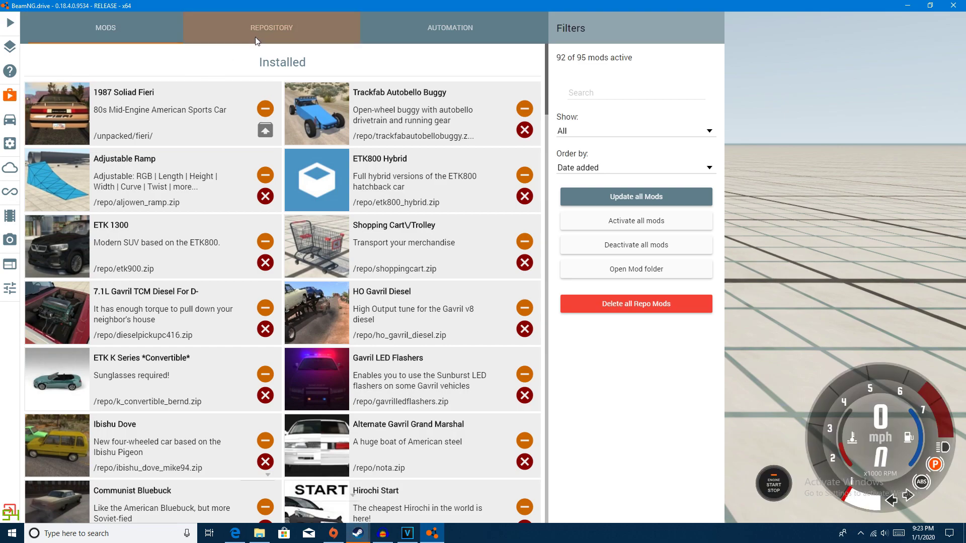
{"action": "left_click", "coordinate": [256, 40]}
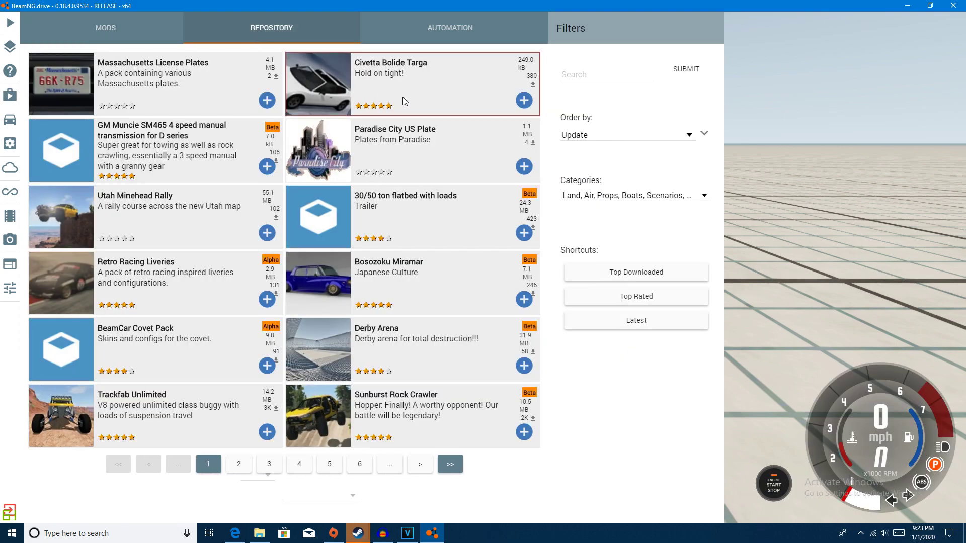
{"action": "left_click", "coordinate": [239, 464]}
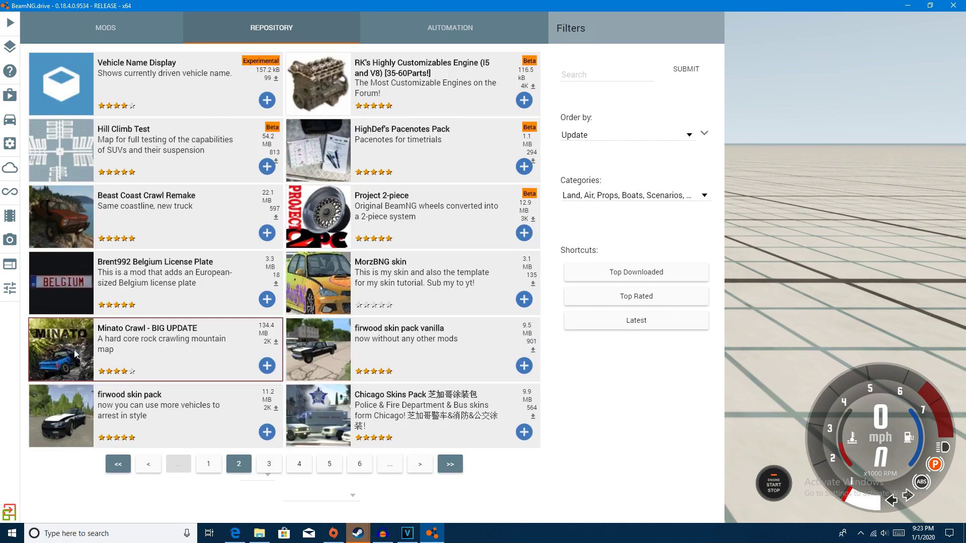
{"action": "left_click", "coordinate": [267, 468]}
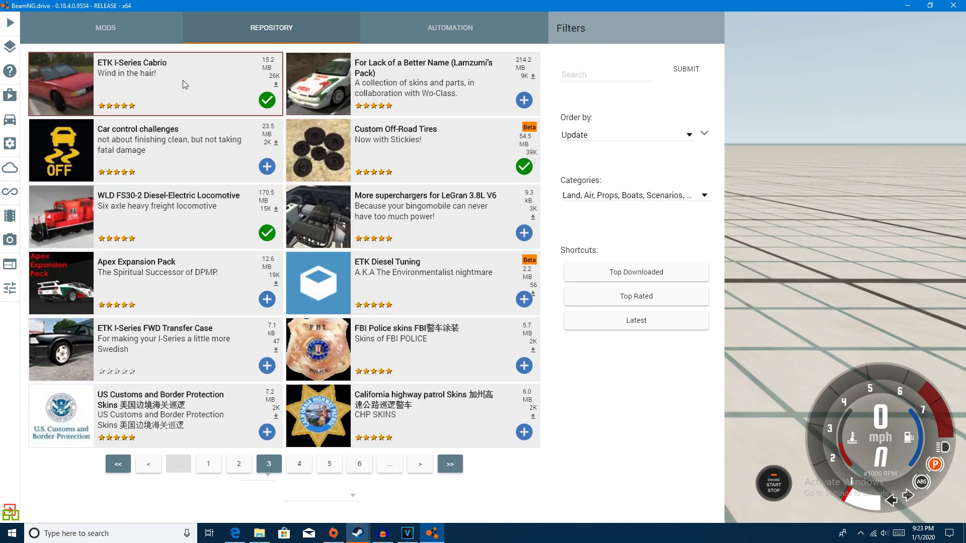
{"action": "left_click", "coordinate": [303, 465]}
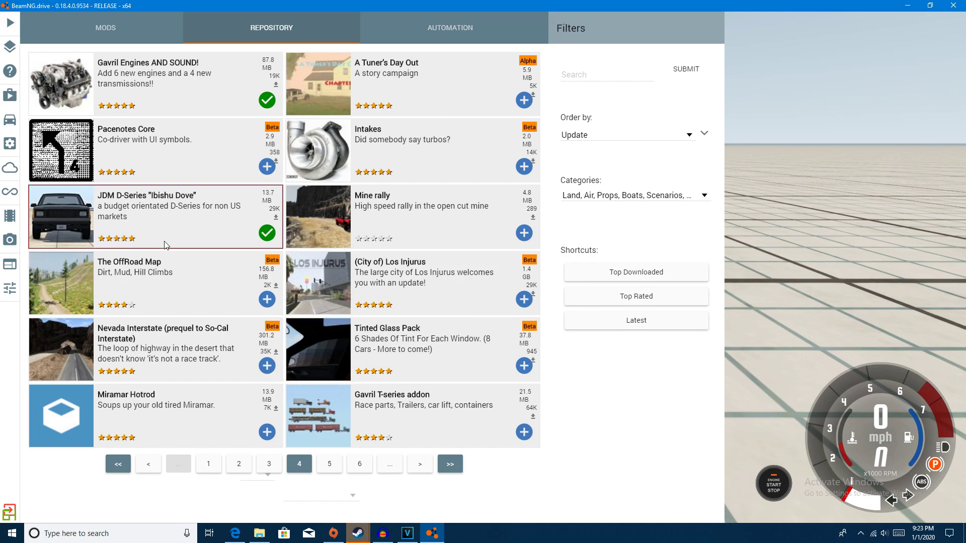
{"action": "left_click", "coordinate": [341, 466]}
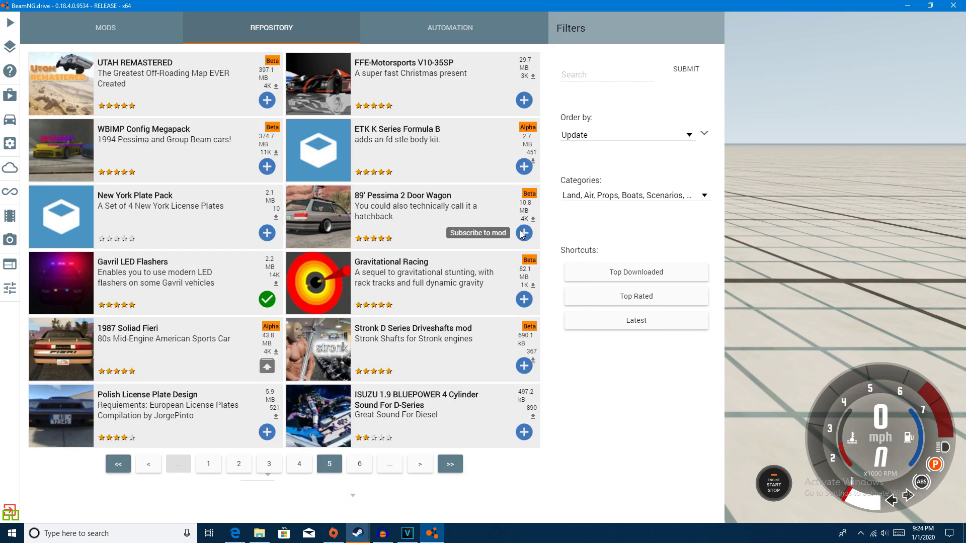
{"action": "left_click", "coordinate": [524, 233]}
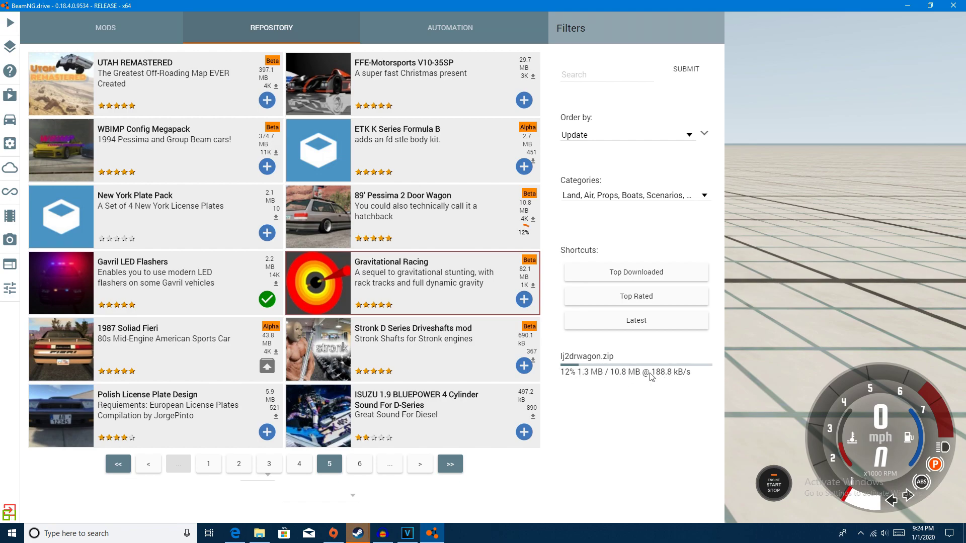
Step: Leave the mod repository and look through the cars, trucks and buses offered in the vehicle selector
{"action": "key", "text": "Escape"}
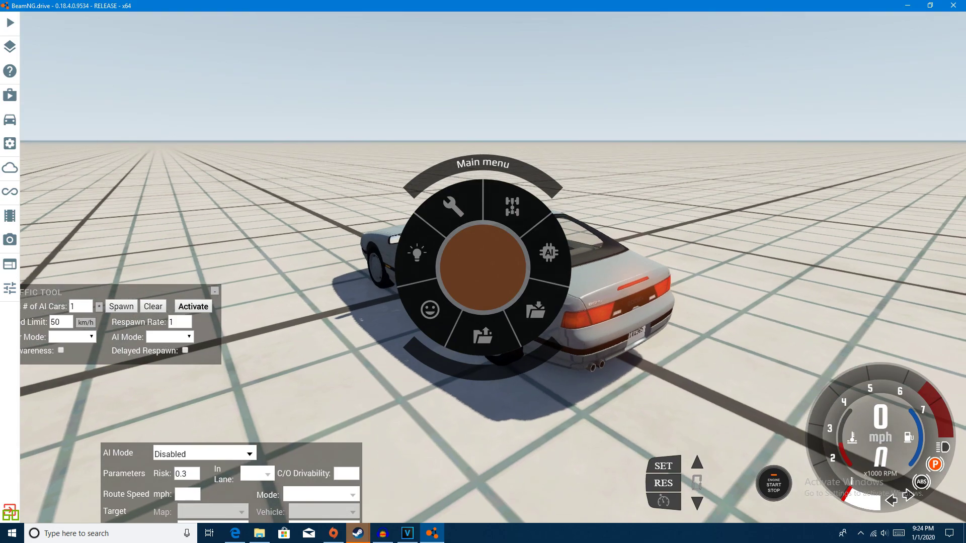
{"action": "left_click_drag", "start_coordinate": [386, 152], "coordinate": [329, 120]}
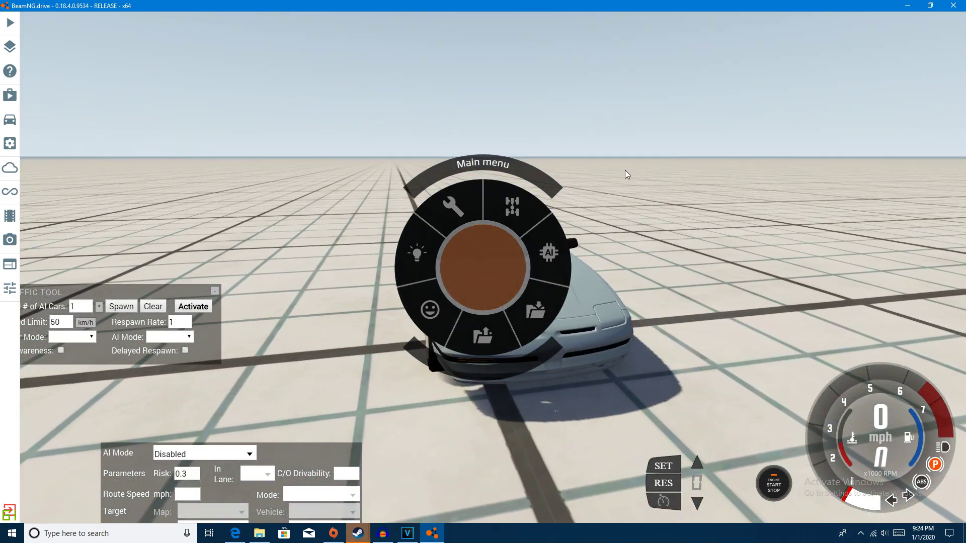
{"action": "left_click_drag", "start_coordinate": [679, 147], "coordinate": [780, 166]}
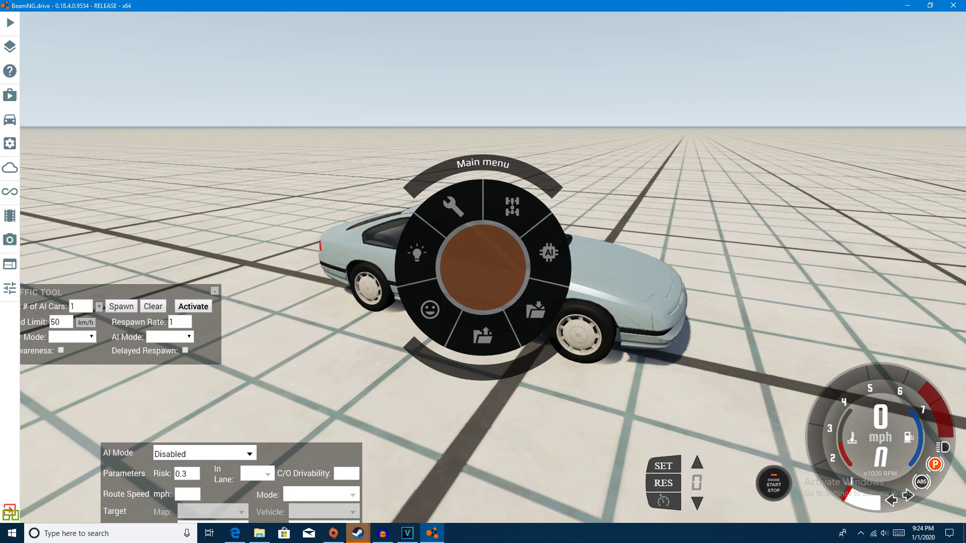
{"action": "left_click", "coordinate": [11, 120]}
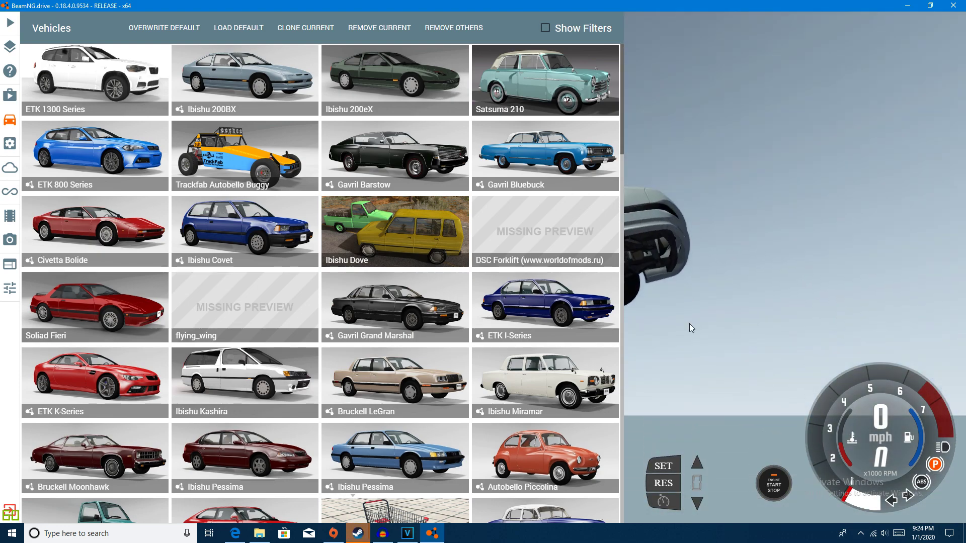
{"action": "scroll", "coordinate": [428, 315], "scroll_direction": "down", "scroll_amount": 15}
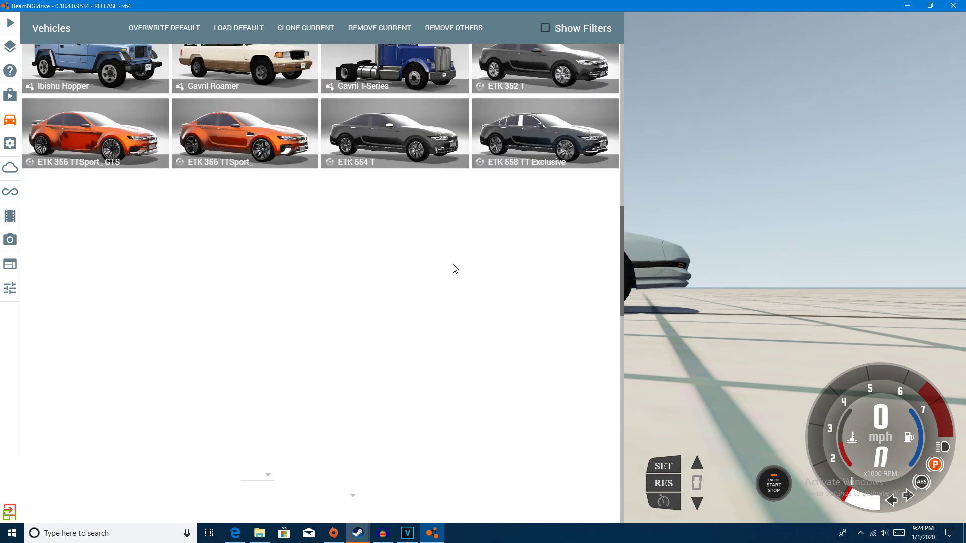
{"action": "scroll", "coordinate": [406, 233], "scroll_direction": "down", "scroll_amount": 5}
{"action": "scroll", "coordinate": [385, 224], "scroll_direction": "up", "scroll_amount": 10}
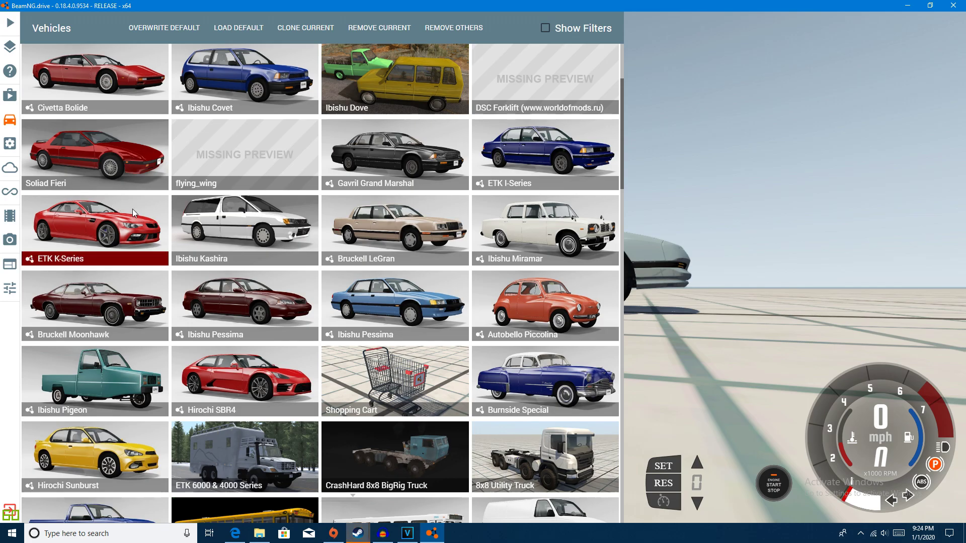
{"action": "scroll", "coordinate": [131, 209], "scroll_direction": "down", "scroll_amount": 7}
{"action": "scroll", "coordinate": [132, 208], "scroll_direction": "up", "scroll_amount": 6}
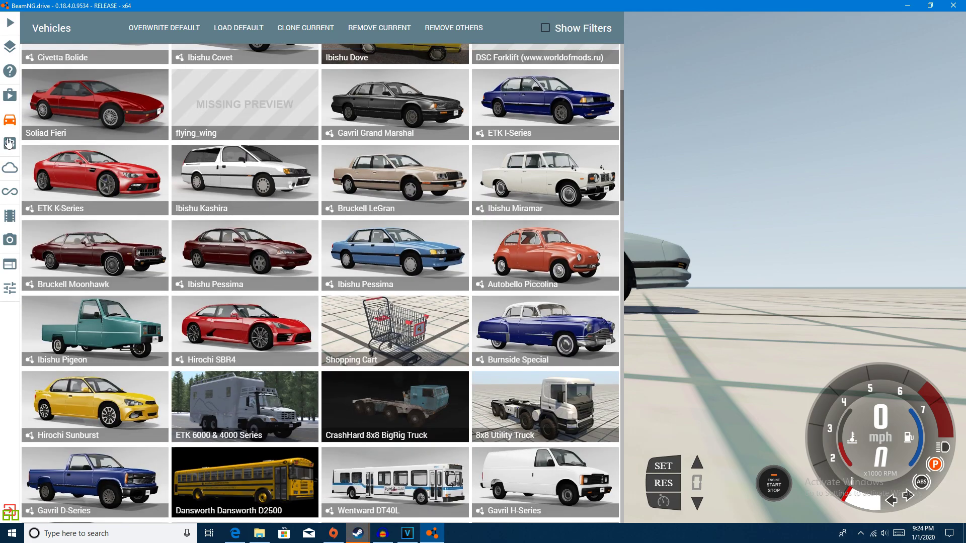
Step: Check the details of the installed 89' Pessima 2 Door Wagon mod and look for its vehicle in the vehicle selector, including the Ibishu 200BX configurations
{"action": "left_click", "coordinate": [10, 95]}
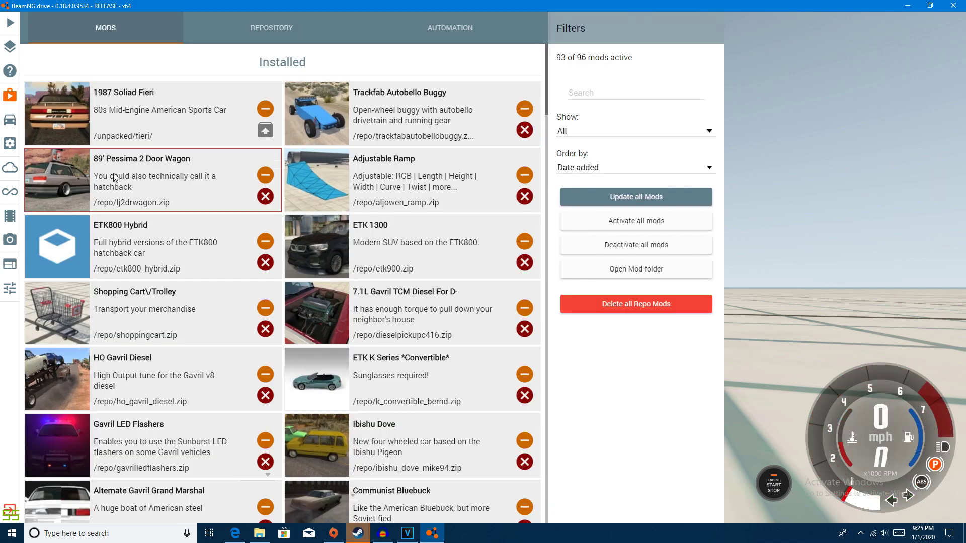
{"action": "left_click", "coordinate": [136, 185]}
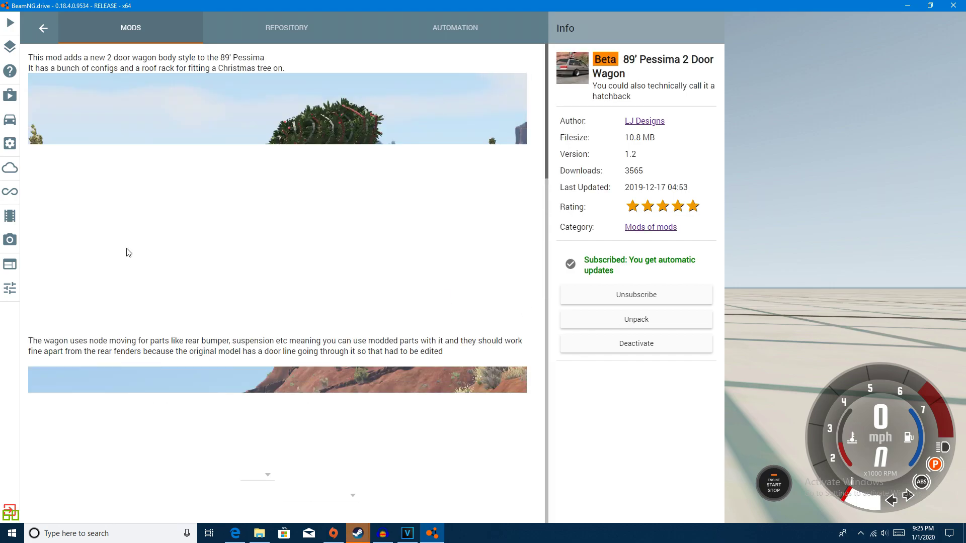
{"action": "left_click", "coordinate": [8, 122]}
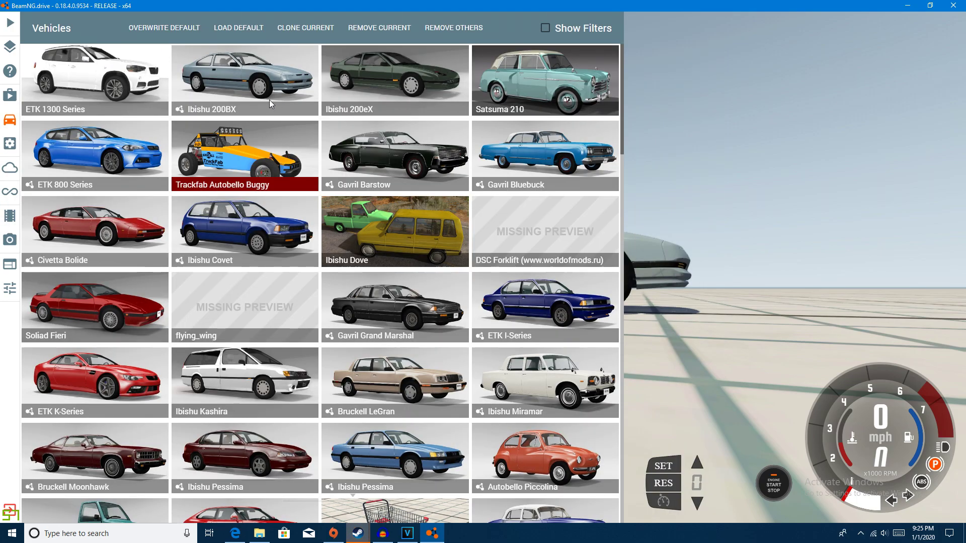
{"action": "left_click", "coordinate": [202, 89]}
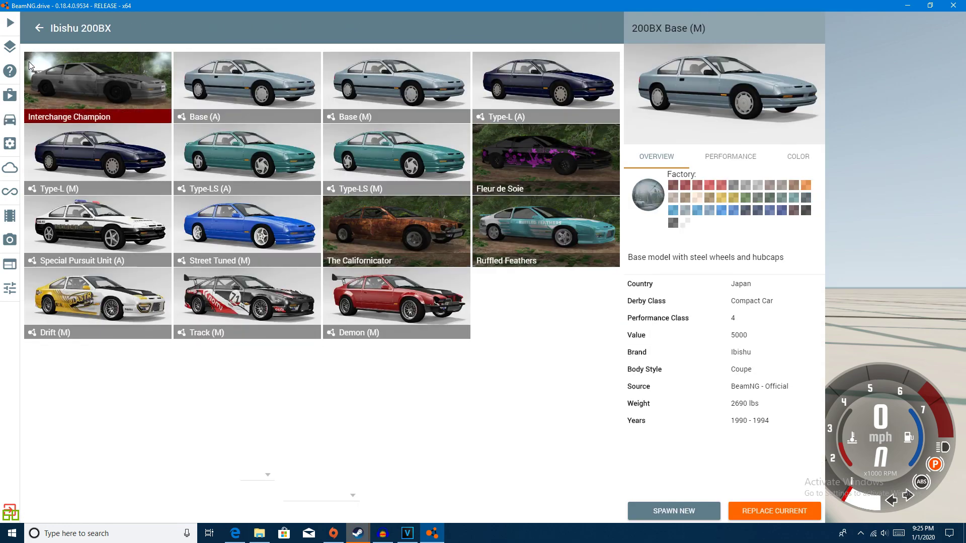
{"action": "left_click", "coordinate": [39, 27]}
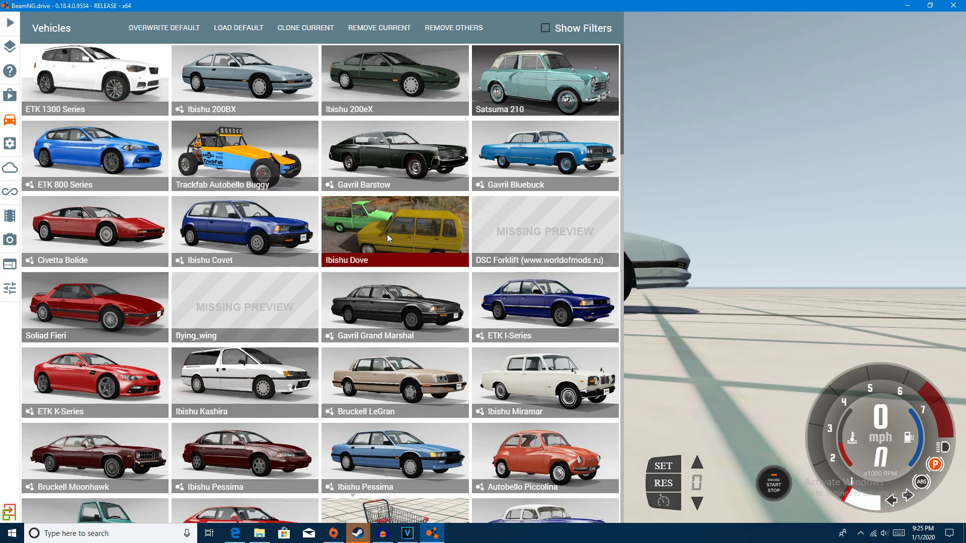
{"action": "scroll", "coordinate": [388, 234], "scroll_direction": "down", "scroll_amount": 3}
{"action": "scroll", "coordinate": [388, 234], "scroll_direction": "down", "scroll_amount": 1}
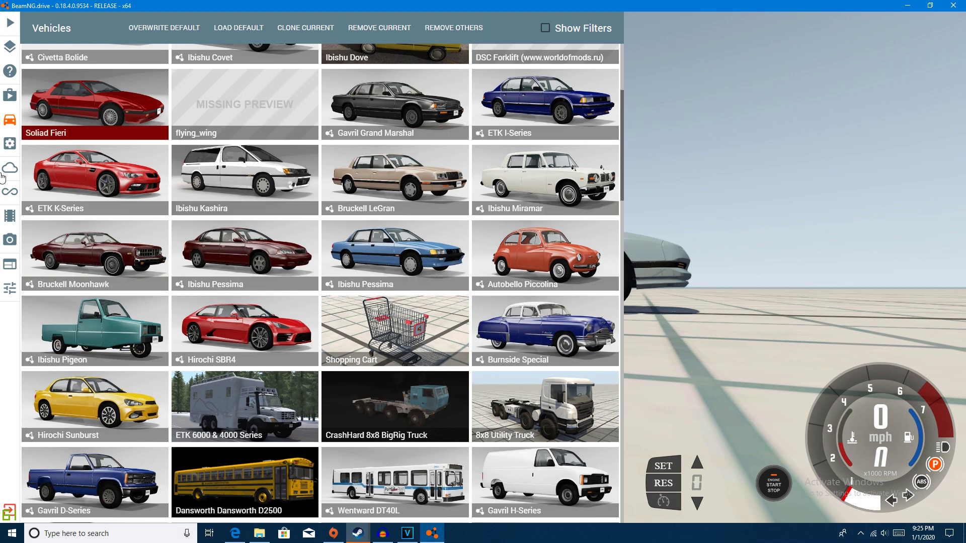
{"action": "scroll", "coordinate": [134, 254], "scroll_direction": "down", "scroll_amount": 5}
{"action": "scroll", "coordinate": [161, 236], "scroll_direction": "up", "scroll_amount": 6}
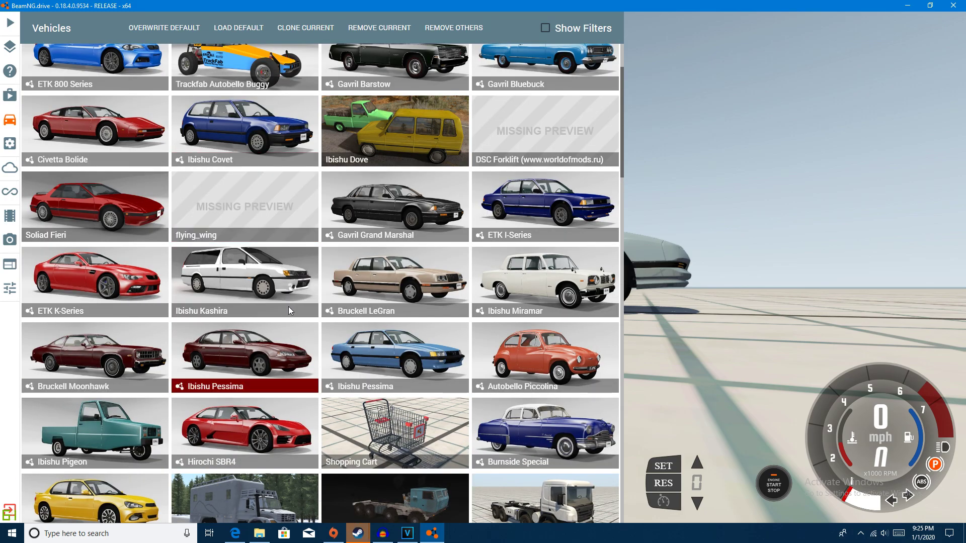
{"action": "left_click", "coordinate": [419, 276]}
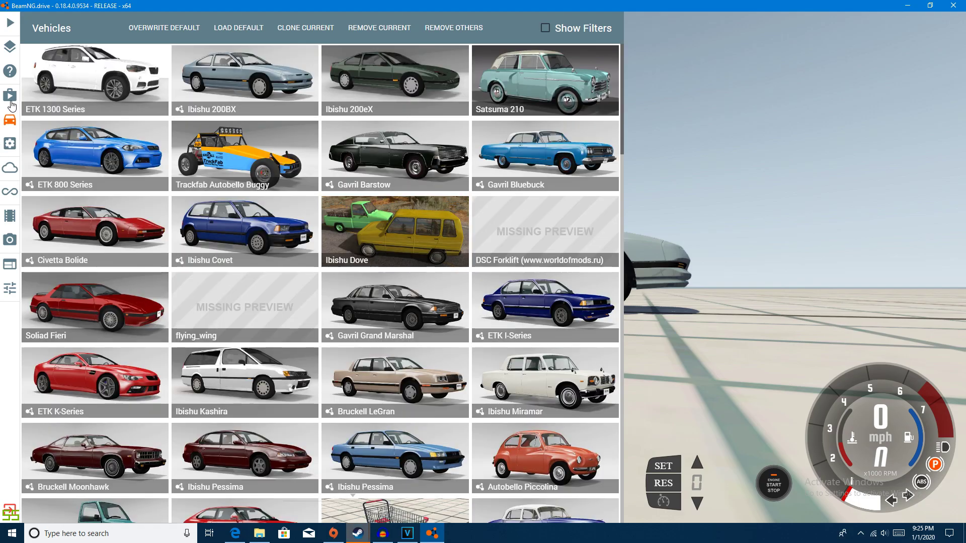
Step: Unpack the installed 89' Pessima 2 Door Wagon mod from its details page
{"action": "left_click", "coordinate": [9, 95]}
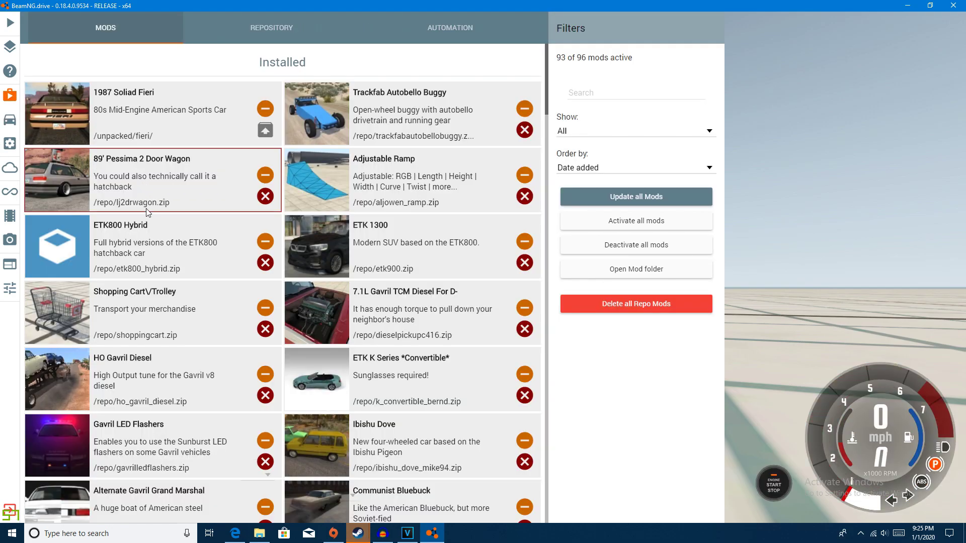
{"action": "left_click", "coordinate": [154, 200]}
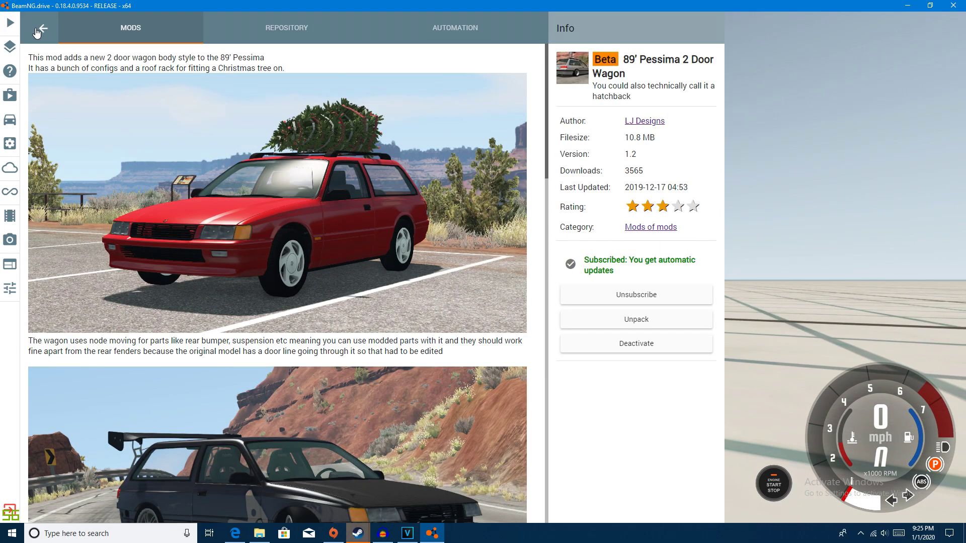
{"action": "left_click", "coordinate": [43, 28]}
{"action": "left_click", "coordinate": [121, 192]}
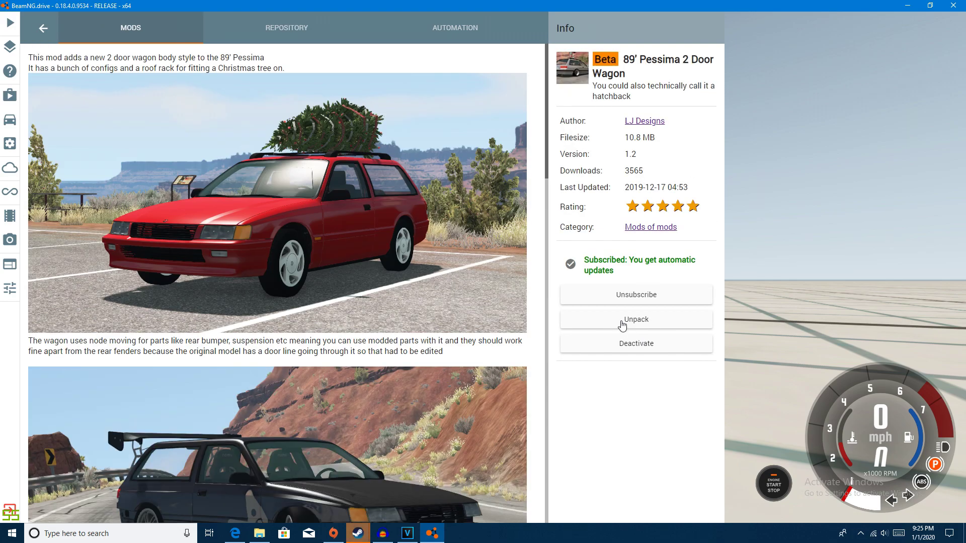
{"action": "left_click", "coordinate": [622, 325]}
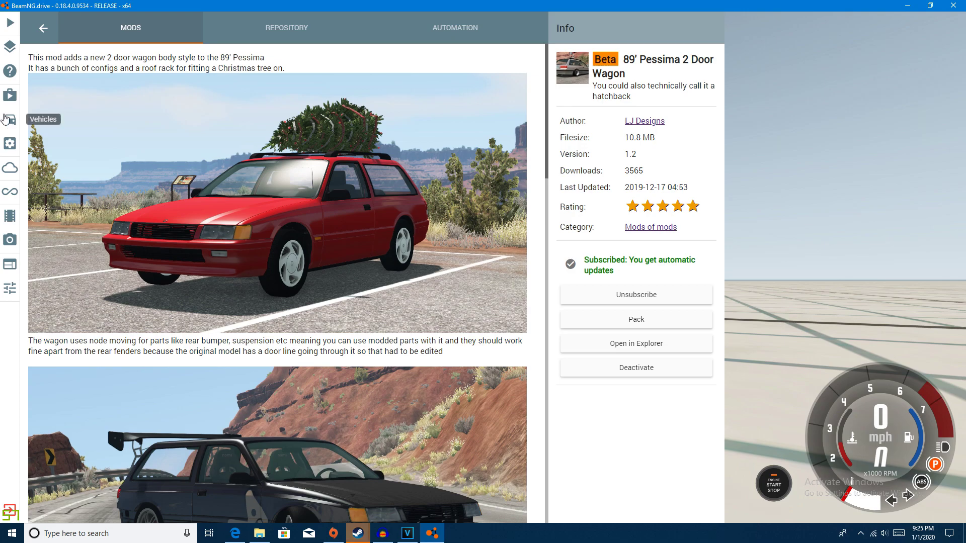
Step: Find the blue 1988–1991 Ibishu Pessima among the vehicles, replace the current car with its 1.8 DX (A) sedan and inspect it
{"action": "left_click", "coordinate": [9, 119]}
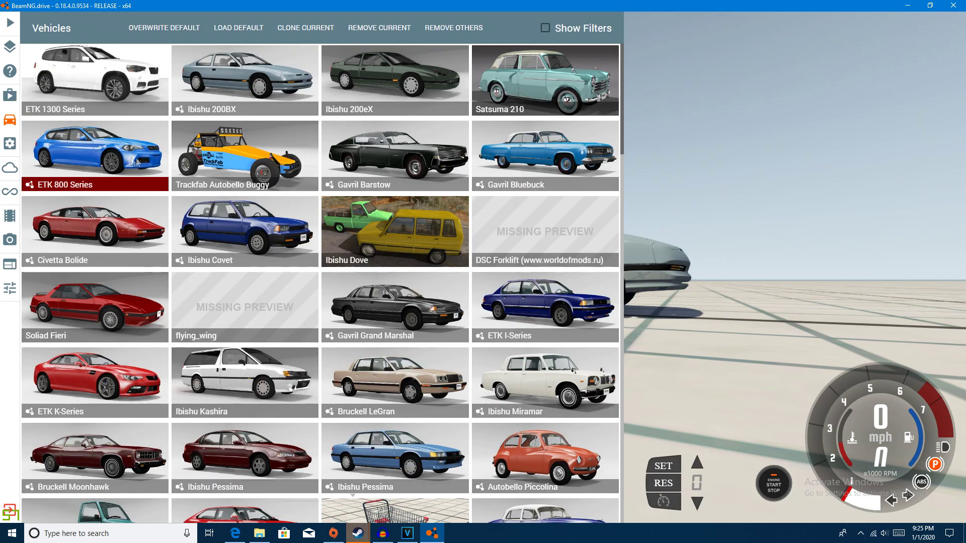
{"action": "scroll", "coordinate": [228, 93], "scroll_direction": "down", "scroll_amount": 1}
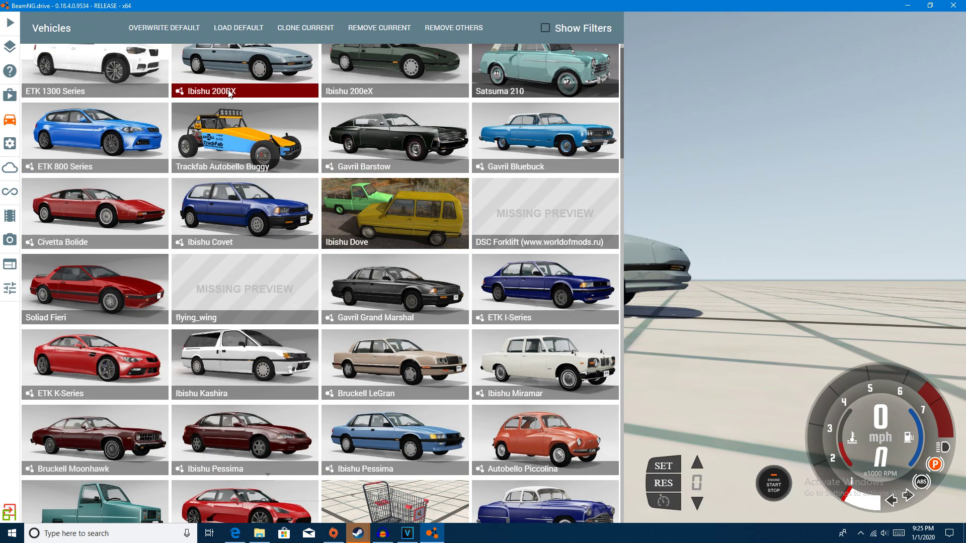
{"action": "scroll", "coordinate": [229, 93], "scroll_direction": "down", "scroll_amount": 2}
{"action": "scroll", "coordinate": [228, 90], "scroll_direction": "down", "scroll_amount": 5}
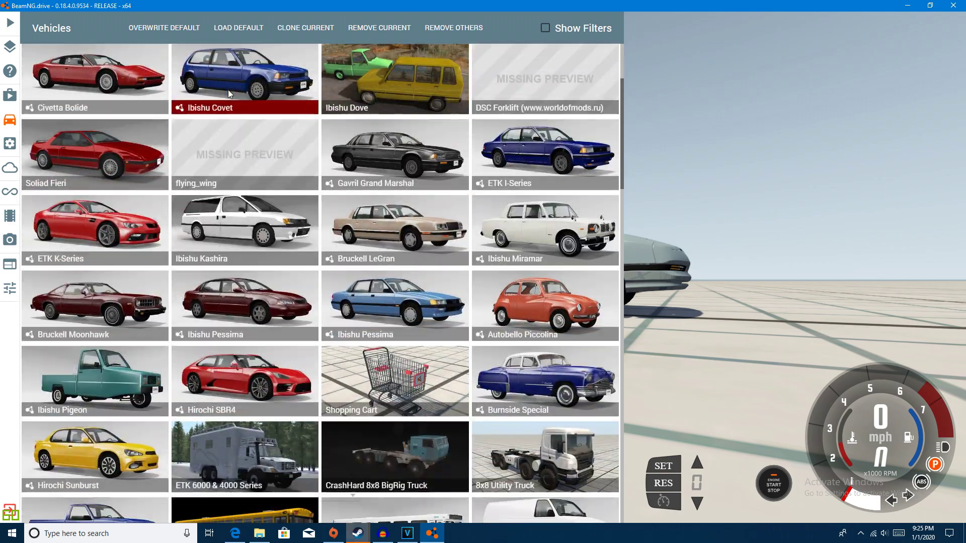
{"action": "scroll", "coordinate": [225, 90], "scroll_direction": "down", "scroll_amount": 5}
{"action": "scroll", "coordinate": [228, 95], "scroll_direction": "down", "scroll_amount": 1}
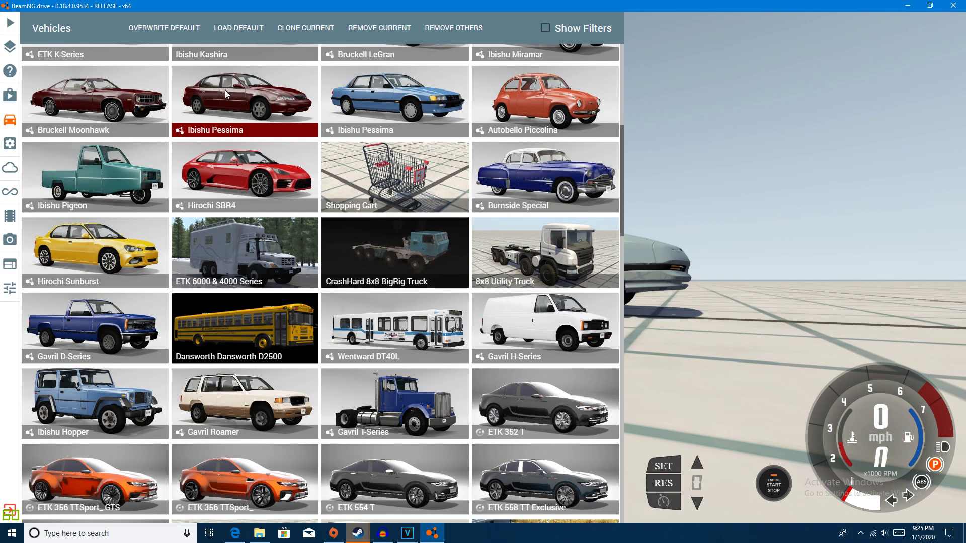
{"action": "scroll", "coordinate": [296, 86], "scroll_direction": "down", "scroll_amount": 3}
{"action": "scroll", "coordinate": [385, 101], "scroll_direction": "up", "scroll_amount": 3}
{"action": "left_click", "coordinate": [385, 98]}
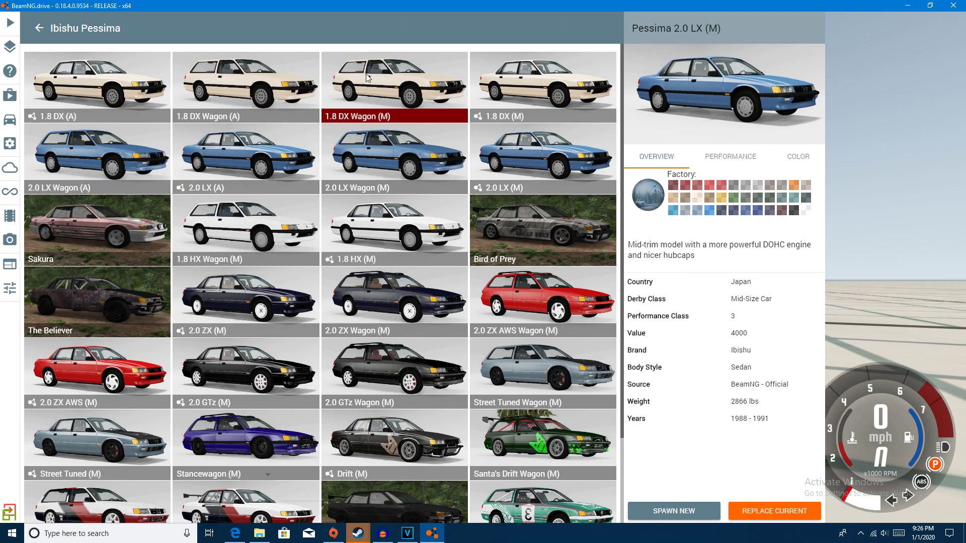
{"action": "scroll", "coordinate": [372, 88], "scroll_direction": "down", "scroll_amount": 2}
{"action": "scroll", "coordinate": [375, 83], "scroll_direction": "up", "scroll_amount": 2}
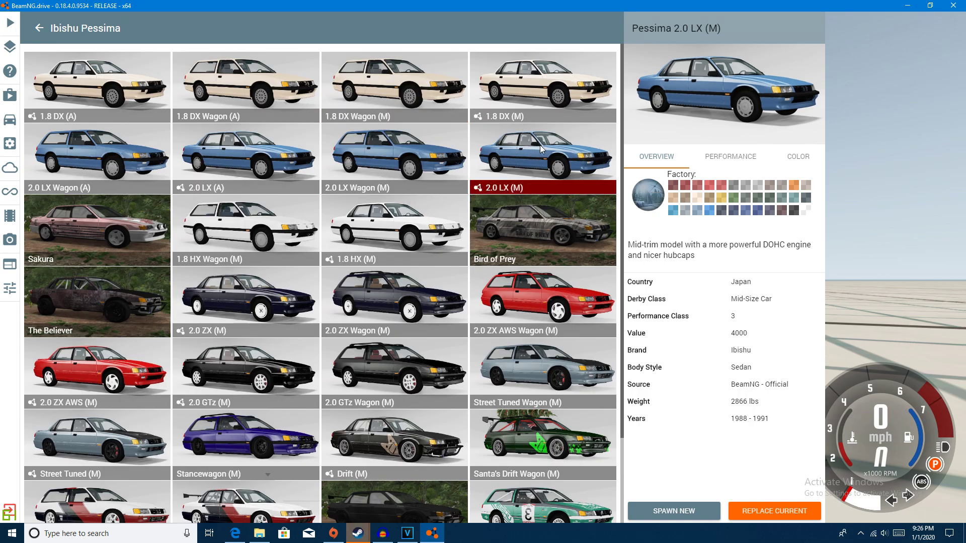
{"action": "left_click", "coordinate": [134, 84]}
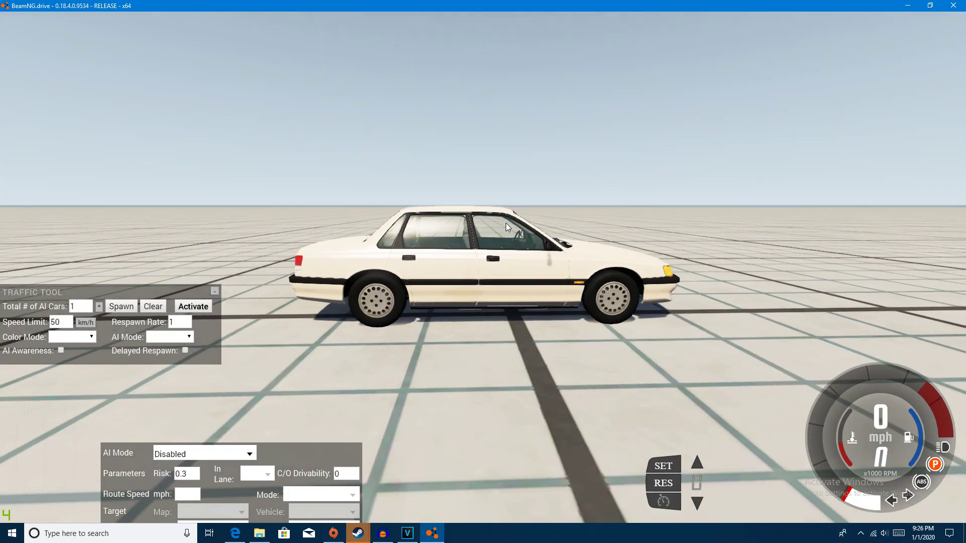
{"action": "left_click_drag", "start_coordinate": [505, 222], "coordinate": [815, 217]}
{"action": "left_click_drag", "start_coordinate": [382, 221], "coordinate": [540, 225]}
Step: Replace the sedan with the 1.8 DX Wagon (A) configuration of the 1988–1991 Ibishu Pessima
{"action": "key", "text": "Escape"}
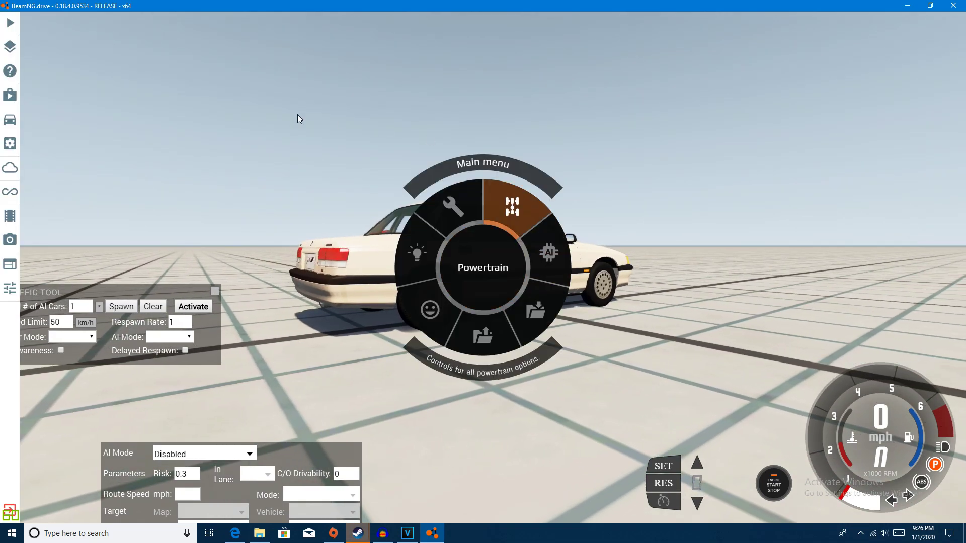
{"action": "left_click", "coordinate": [8, 120]}
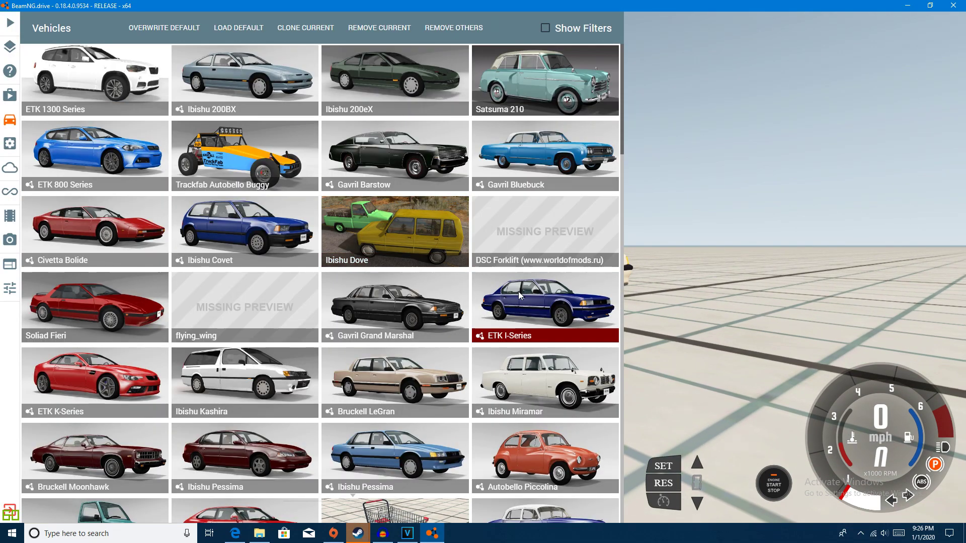
{"action": "scroll", "coordinate": [434, 268], "scroll_direction": "down", "scroll_amount": 3}
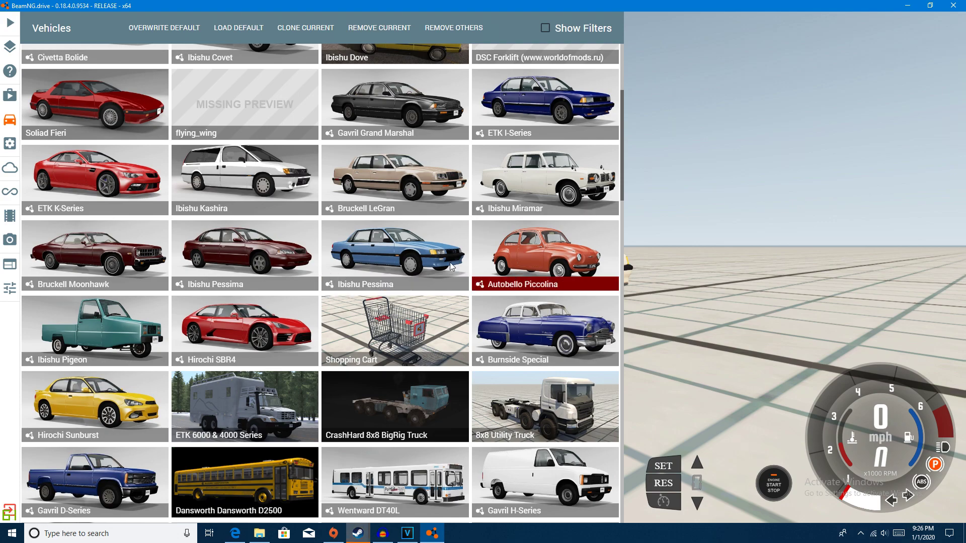
{"action": "left_click", "coordinate": [407, 249]}
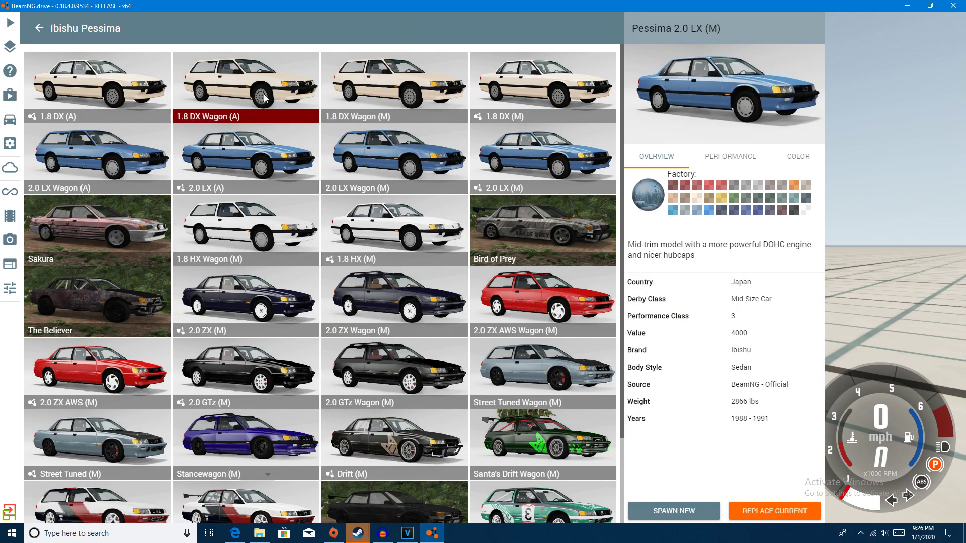
{"action": "double_click", "coordinate": [265, 97]}
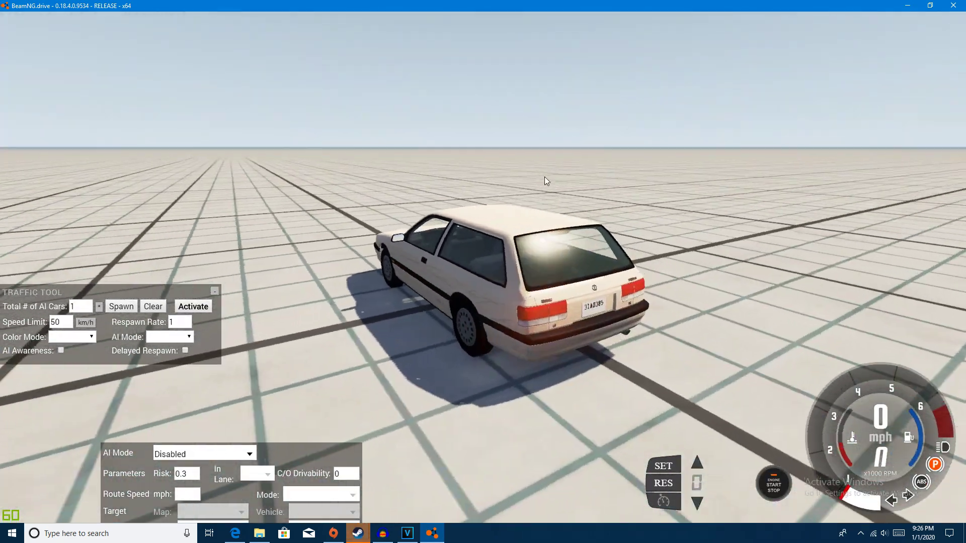
Step: Drive the wagon forward and view its interior with the driver camera
{"action": "key", "text": "Up"}
{"action": "key", "text": "Up"}
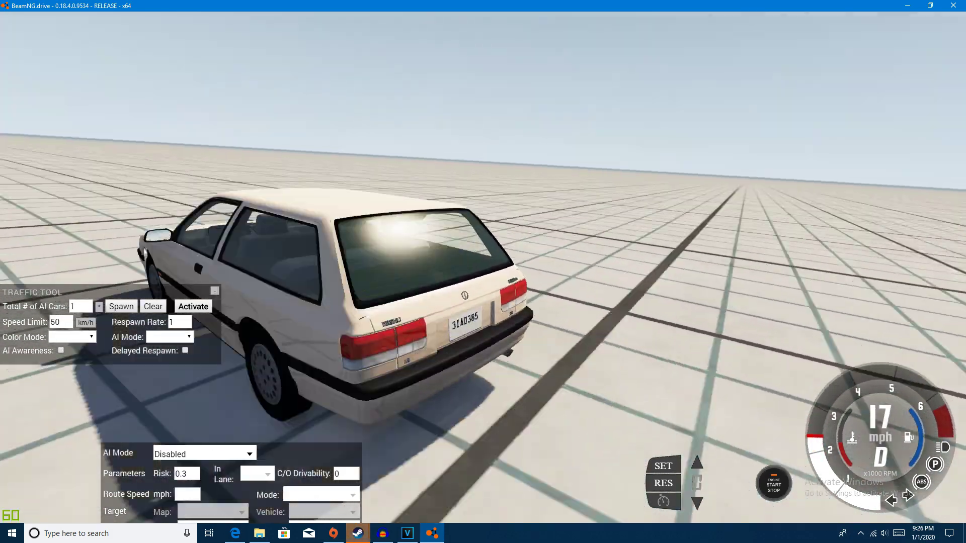
{"action": "key", "text": "c"}
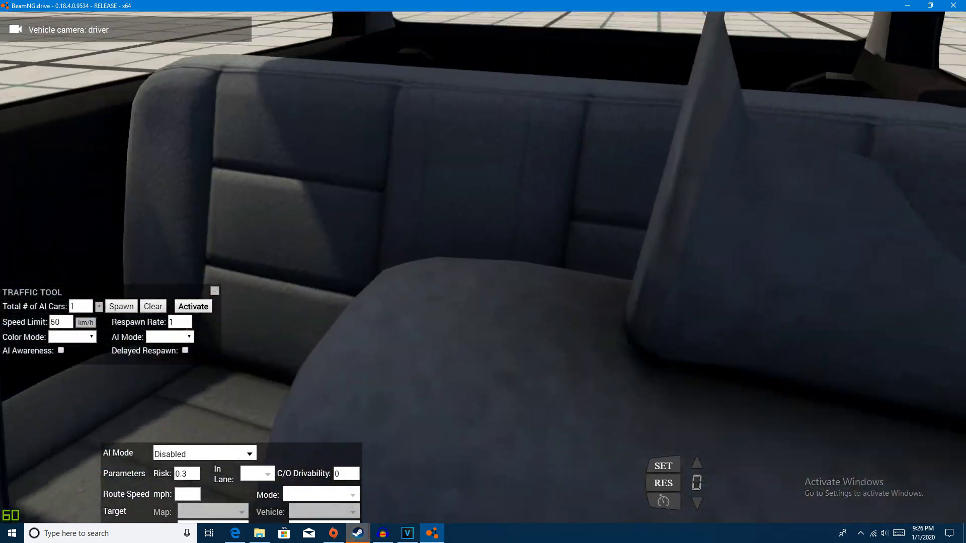
{"action": "key", "text": "c"}
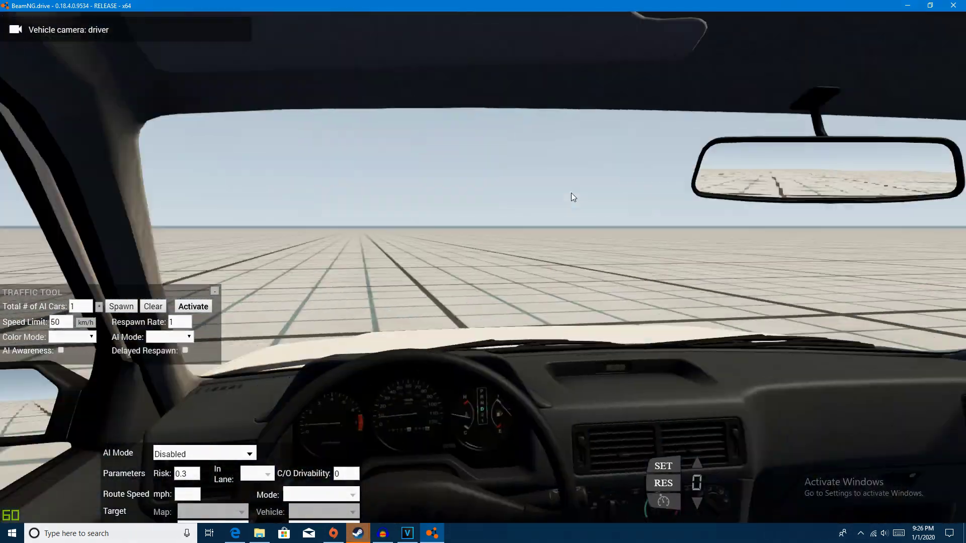
Step: Return to the orbit camera, reset the wagon and view it from the front
{"action": "key", "text": "c"}
{"action": "key", "text": "c"}
{"action": "key", "text": "c"}
{"action": "key", "text": "r"}
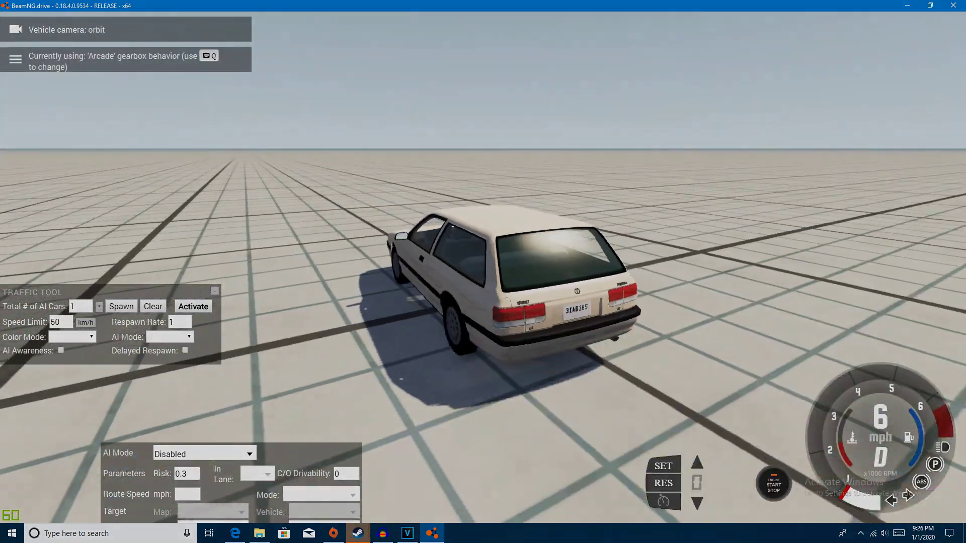
{"action": "left_click_drag", "start_coordinate": [620, 206], "coordinate": [719, 233]}
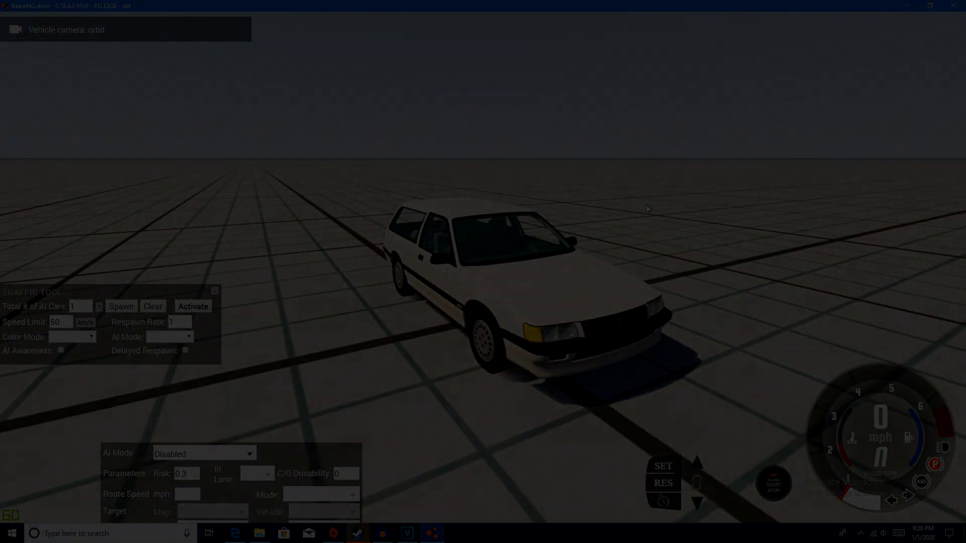